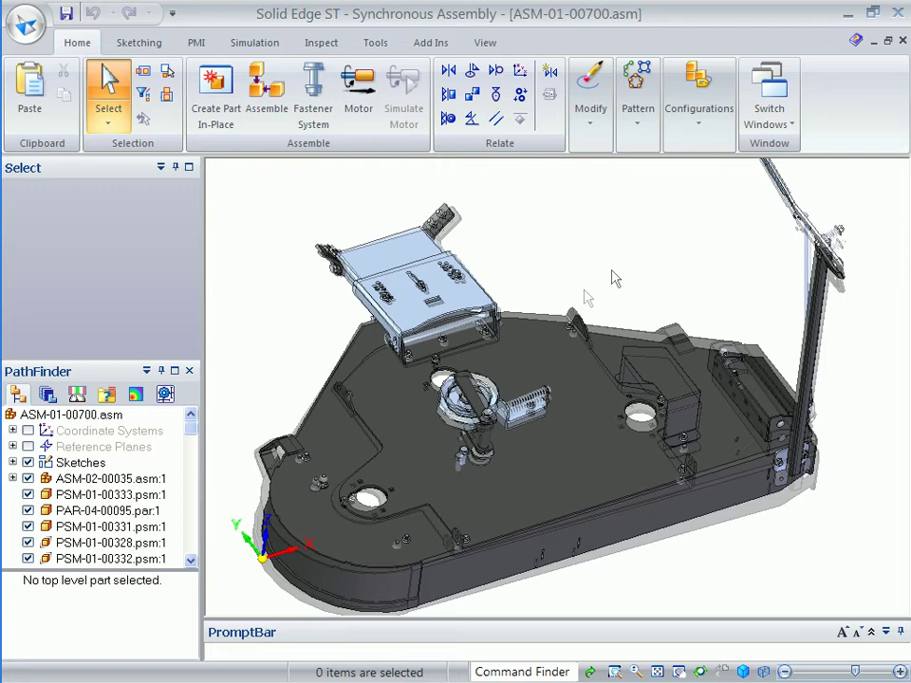
Apply the Assembly Start display configuration, followed by the Assembly Start 1 configuration
left_click(704, 133)
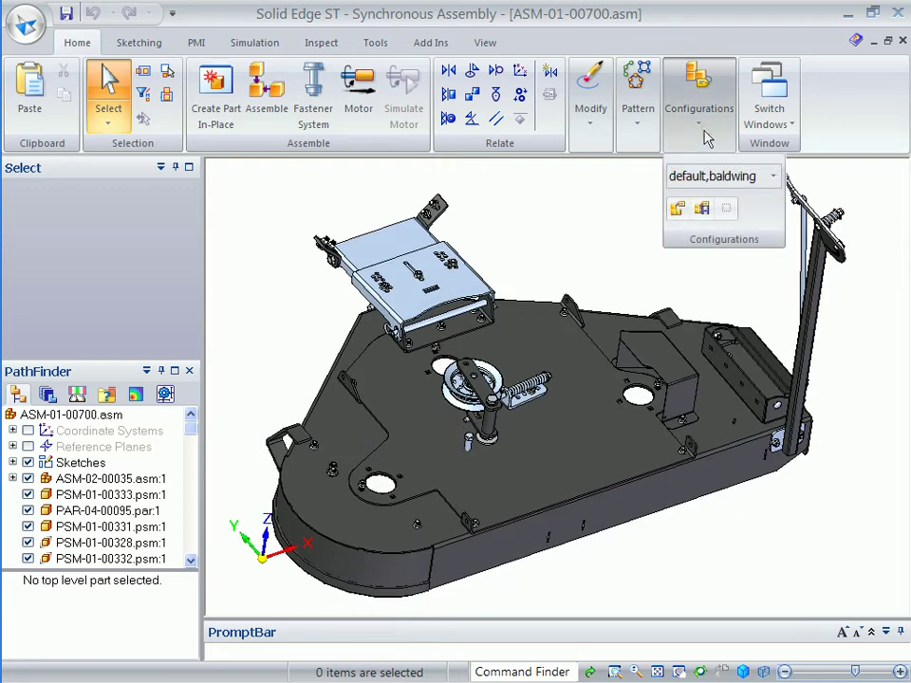
left_click(775, 179)
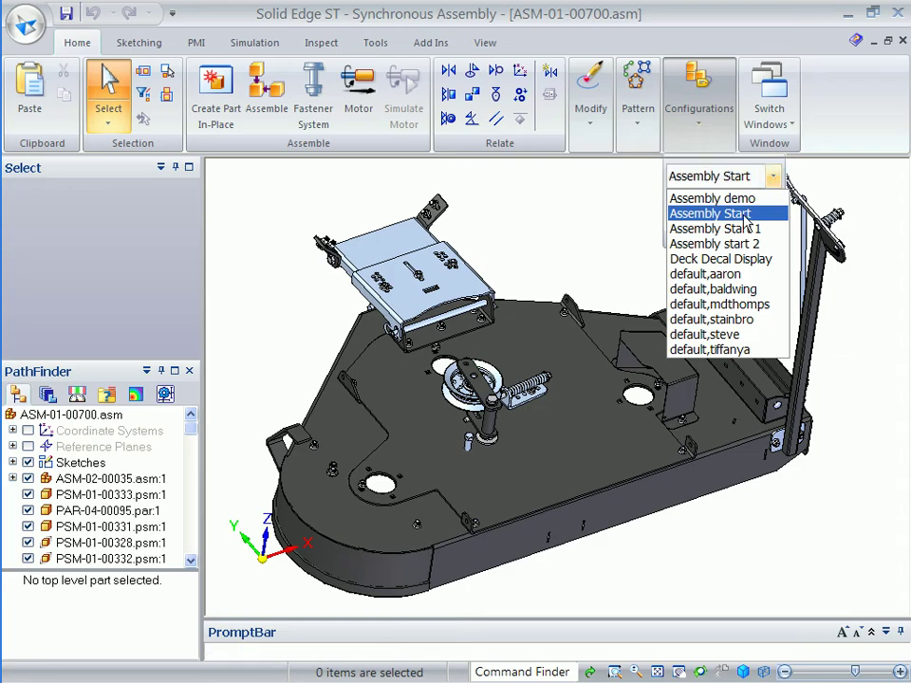
left_click(721, 215)
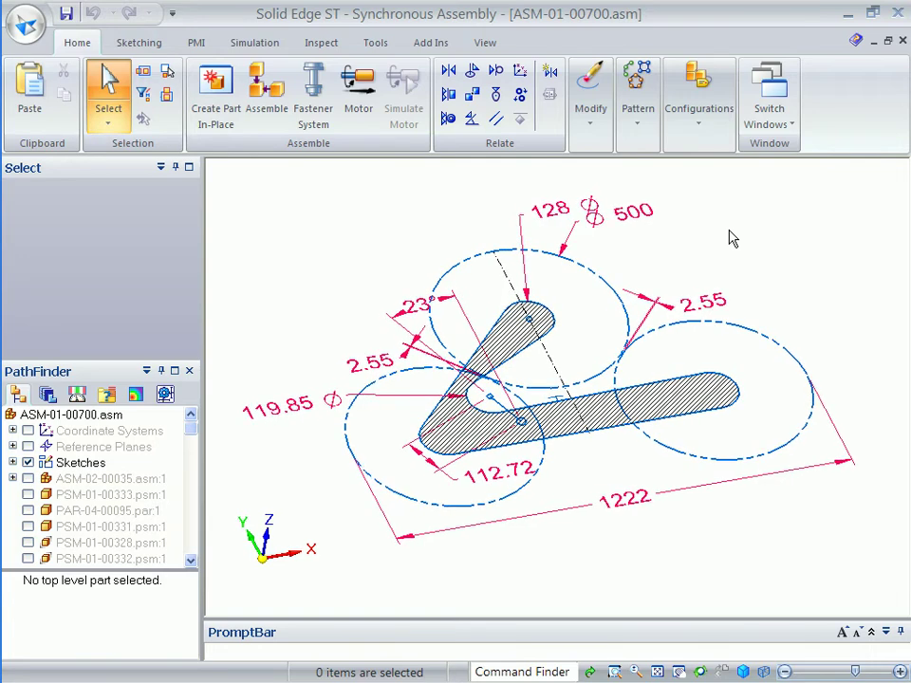
left_click(700, 124)
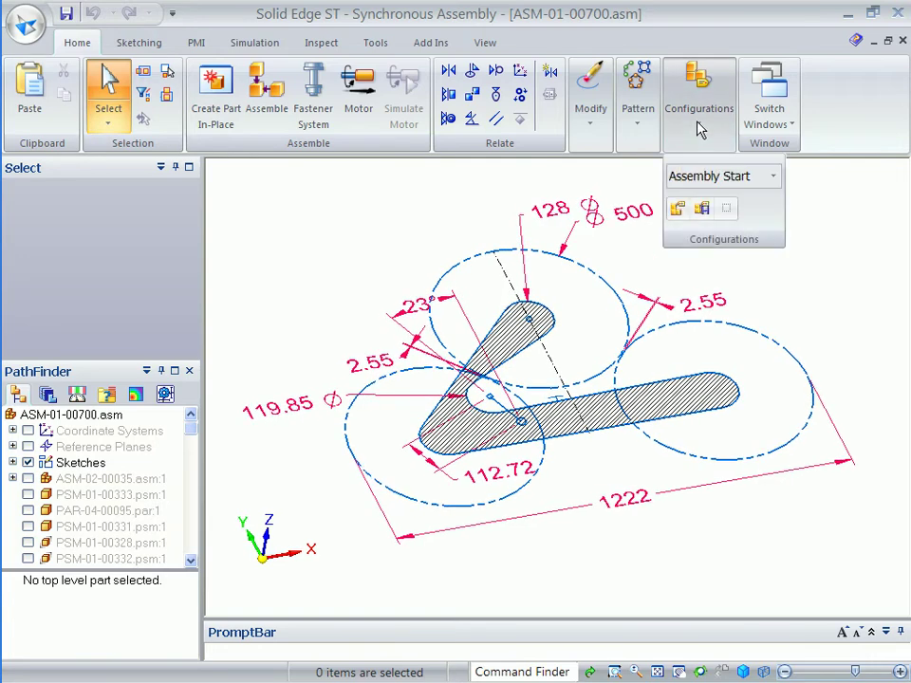
left_click(719, 176)
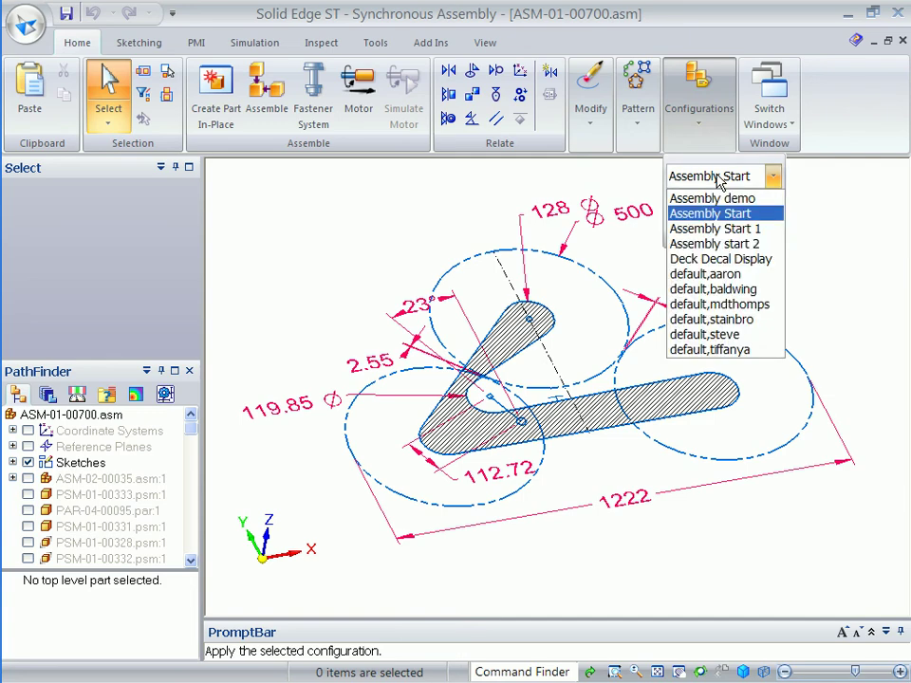
left_click(721, 230)
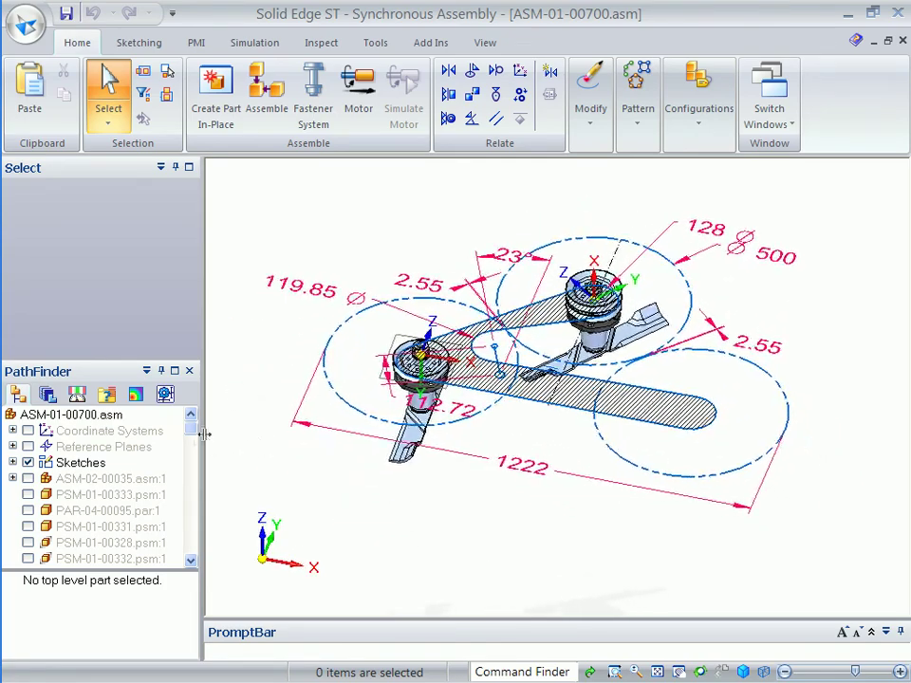
Place ASM-02-00601.asm from the parts library and align it to the layout sketch at the centre of the empty blade circle
left_click(47, 396)
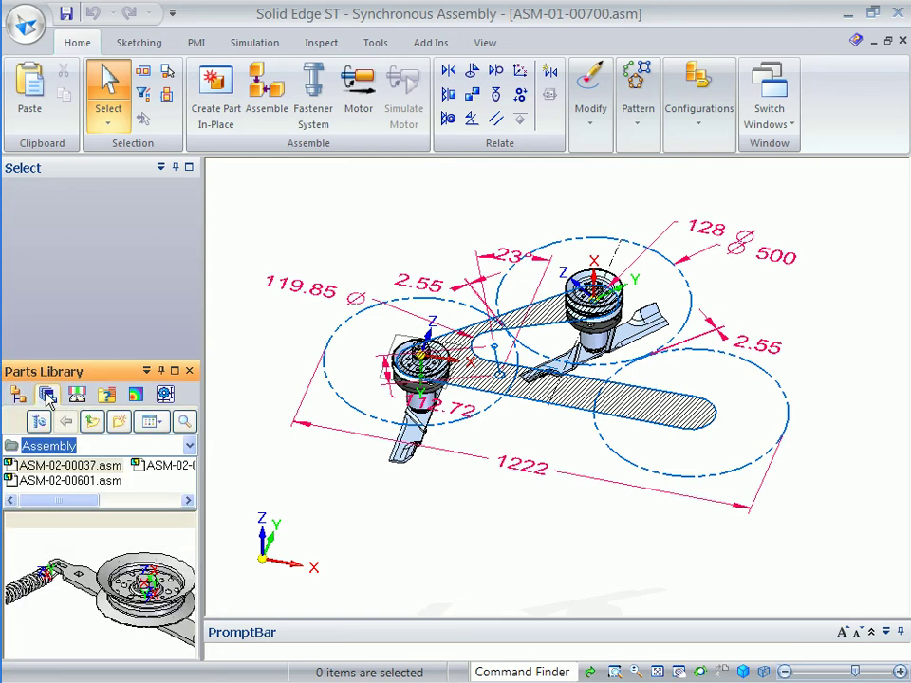
left_click_drag(71, 486, 165, 501)
left_click_drag(490, 537, 490, 539)
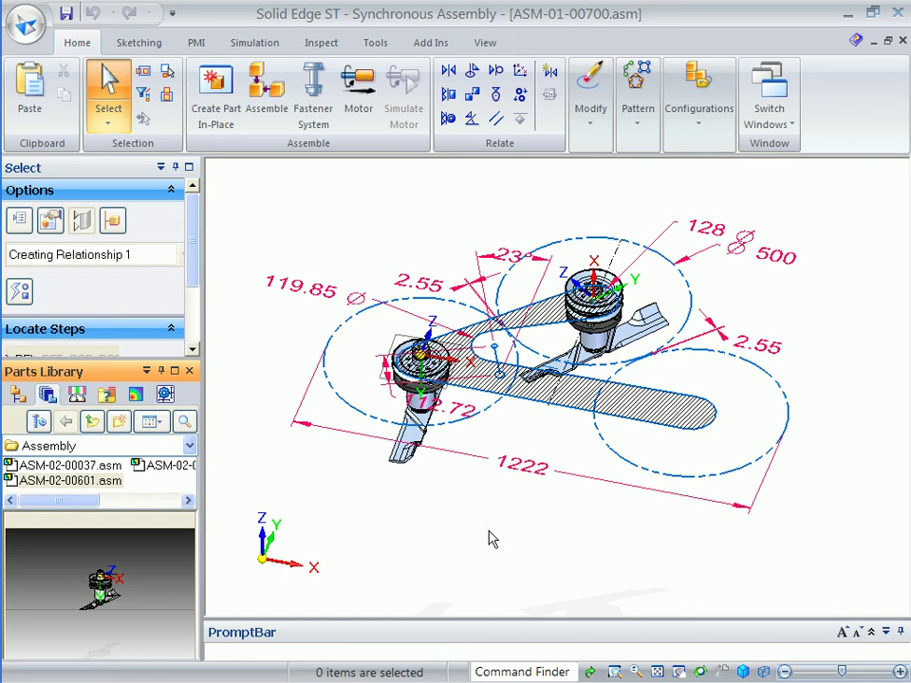
left_click(624, 464)
Place ASM-02-00037.asm on the tensioner's two sketch points with axial aligns and planar align its pulley face to the neighbouring blade pulley
left_click_drag(83, 479, 413, 529)
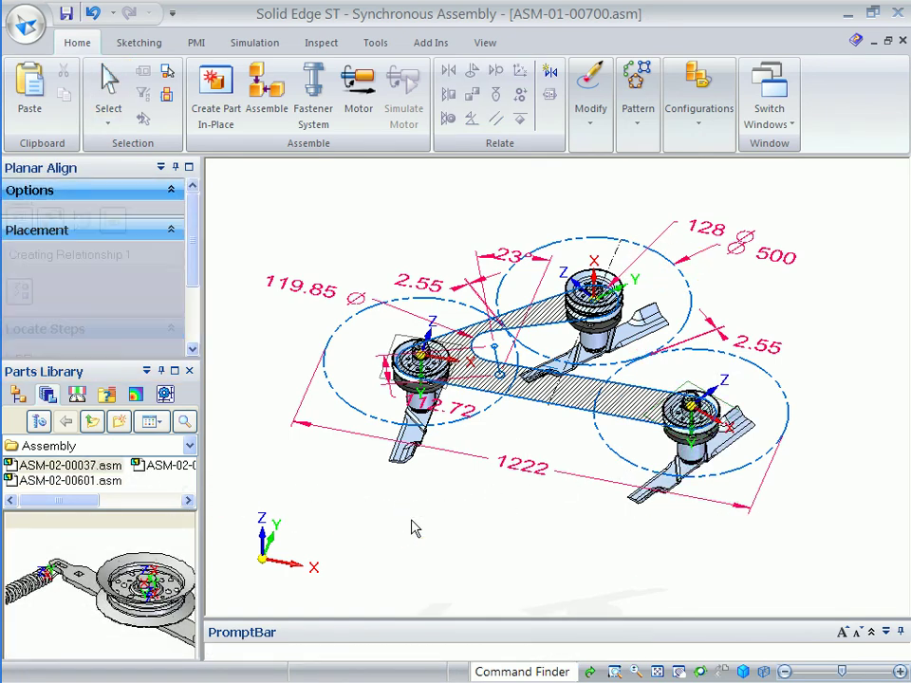
scroll(494, 391, "up", 3)
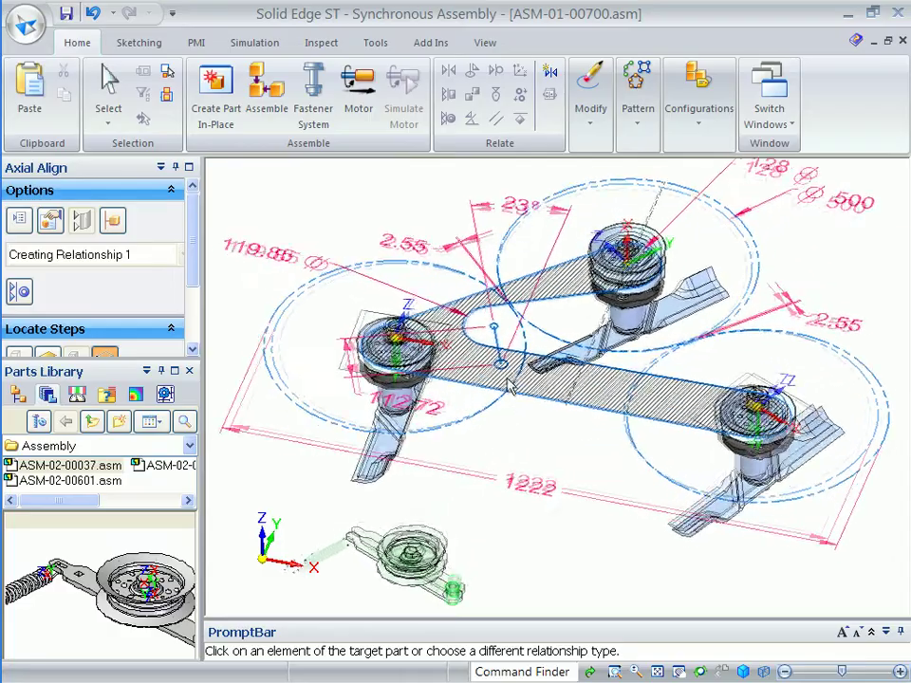
left_click(497, 371)
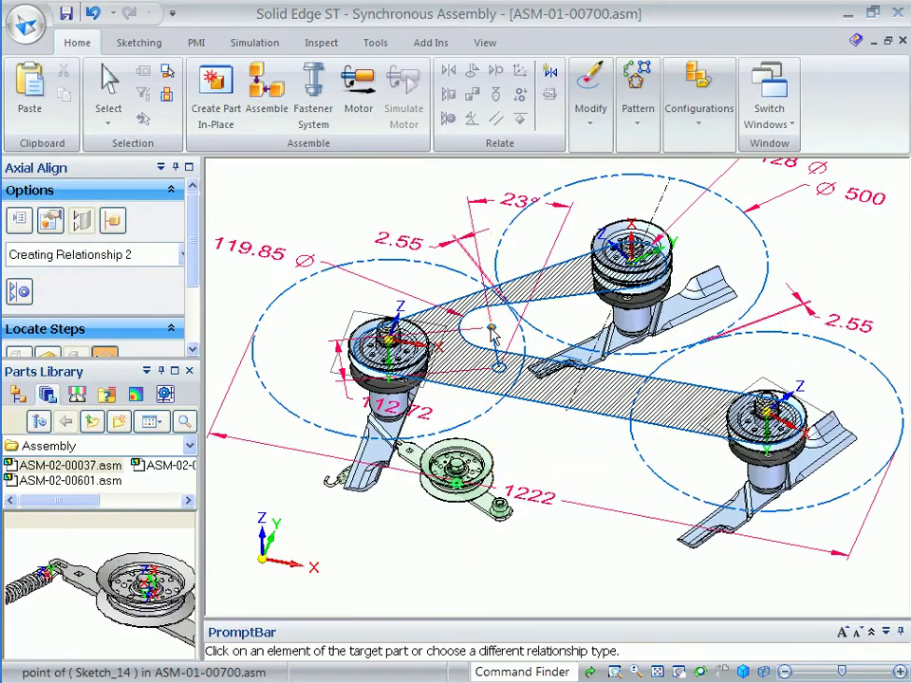
left_click(492, 329)
scroll(413, 363, "up", 1)
scroll(411, 364, "up", 3)
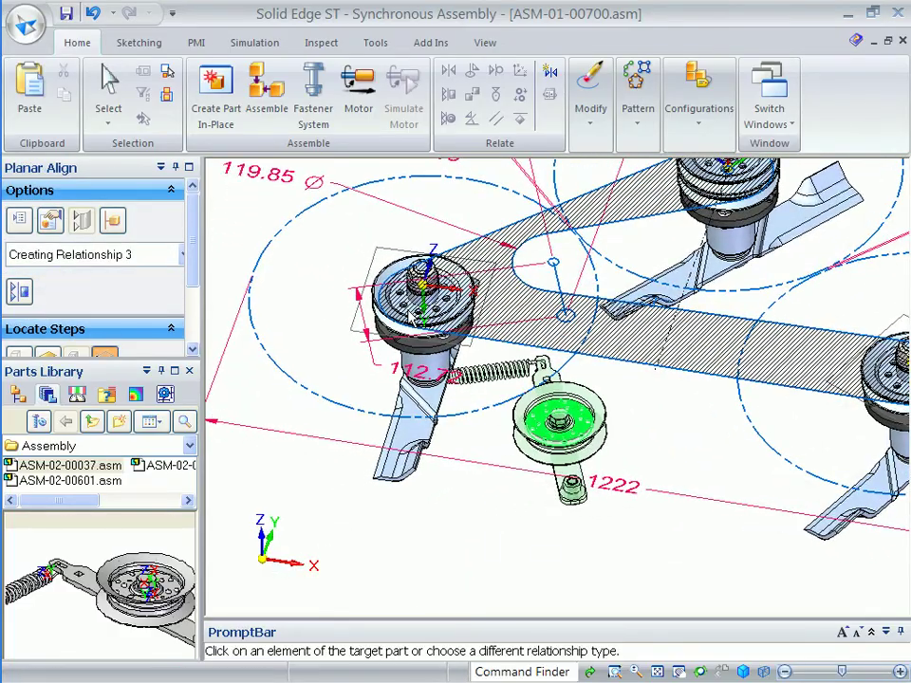
left_click(410, 313)
scroll(291, 440, "down", 3)
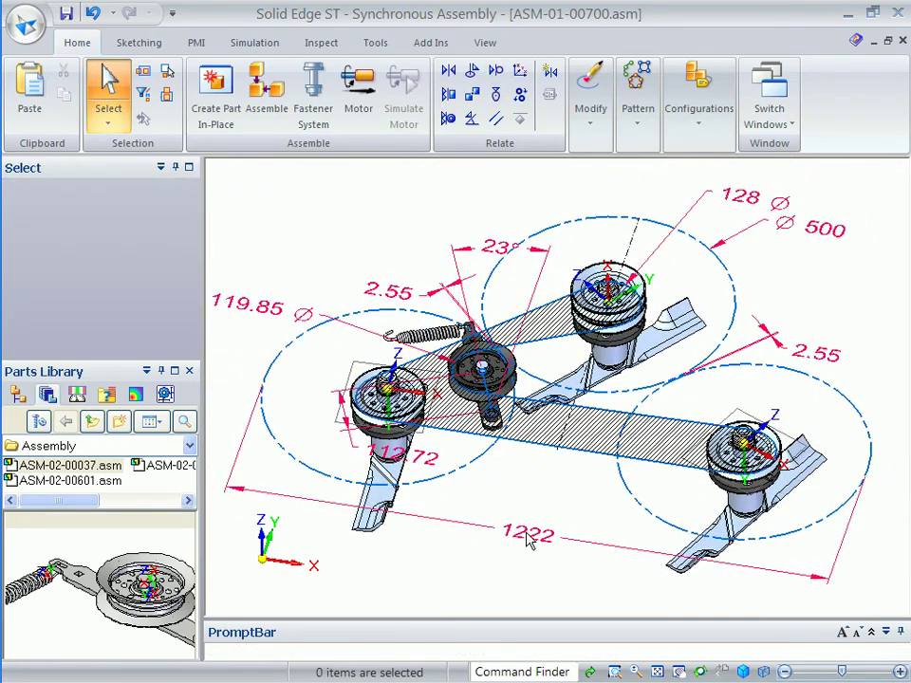
Set the layout sketch's overall width dimension to 1122 mm and the blade circle diameter to 430 mm
left_click(528, 538)
type("1")
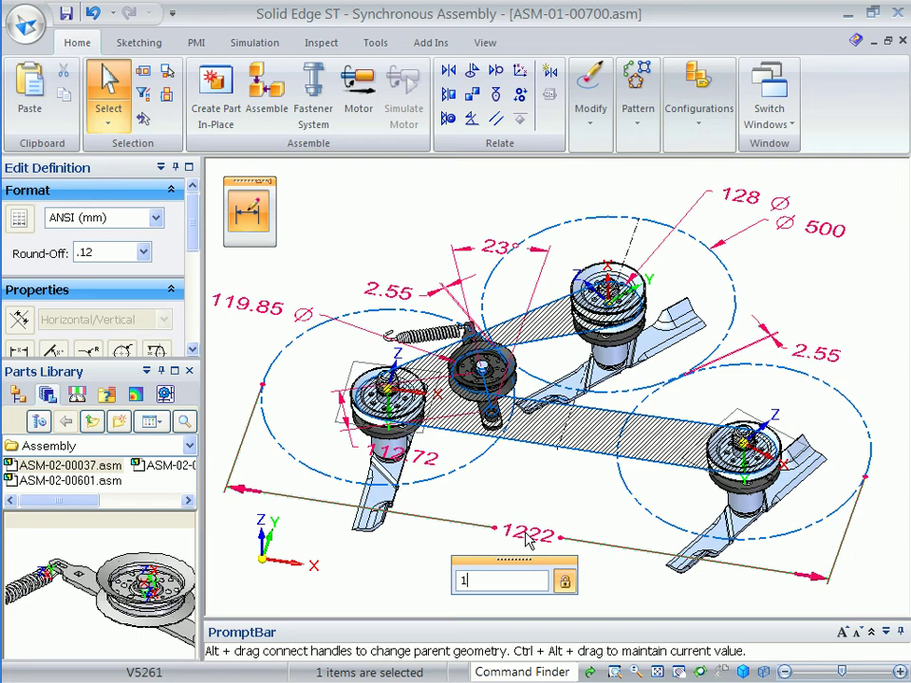
type("122")
key("Return")
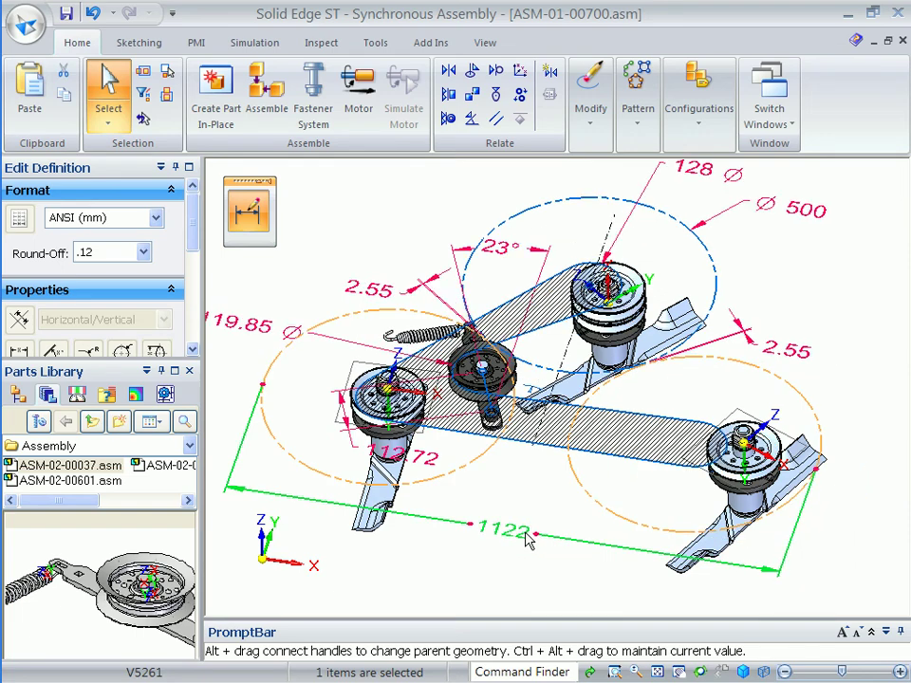
left_click(793, 211)
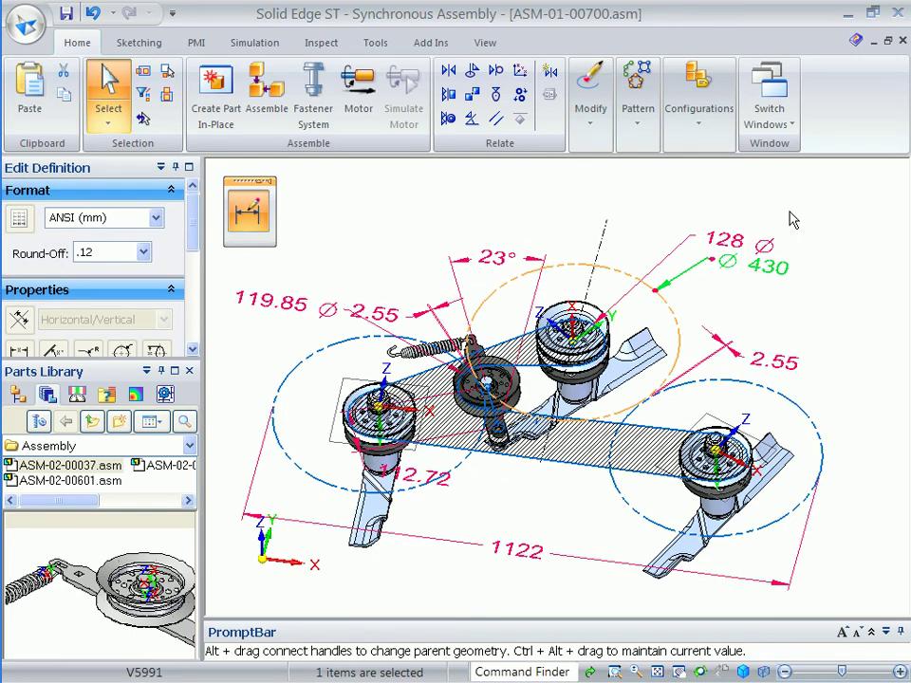
left_click(408, 179)
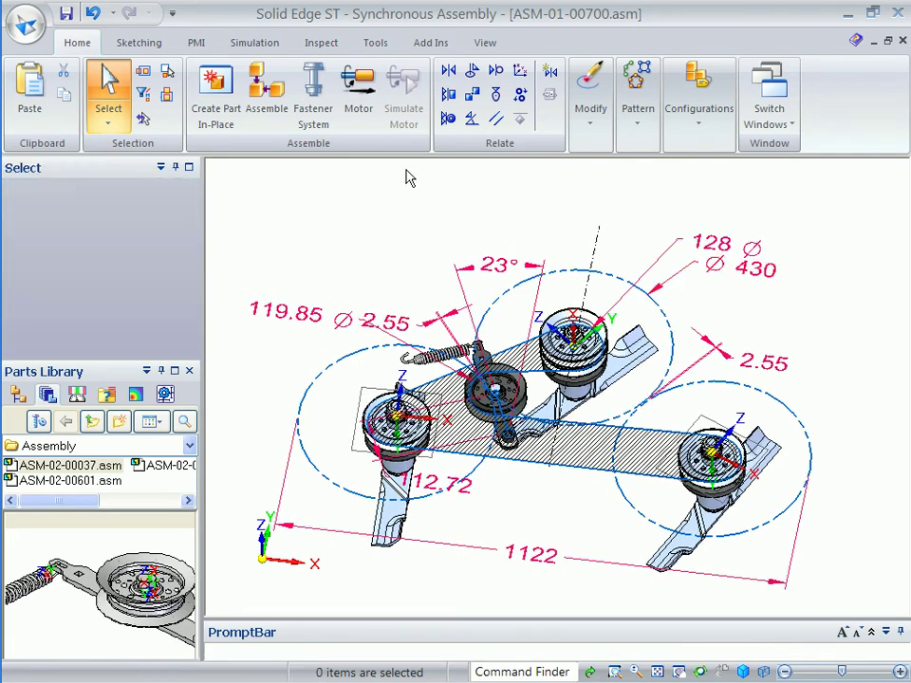
Run Goal Seek on Belt_Length with a 2650 mm target, using Tensioner_Angle as the variable to change
left_click(321, 44)
left_click(700, 74)
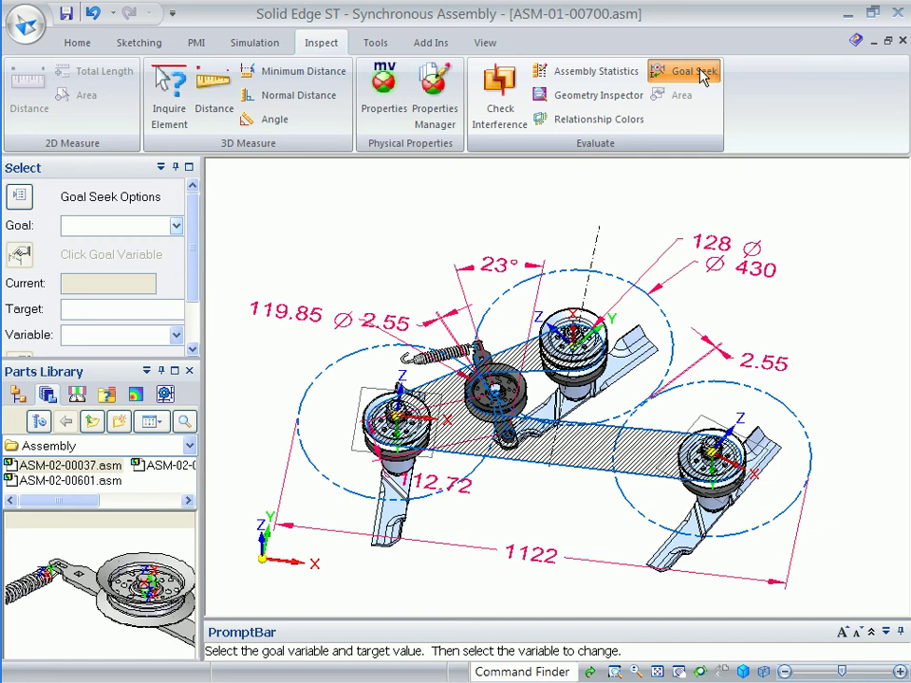
left_click(175, 228)
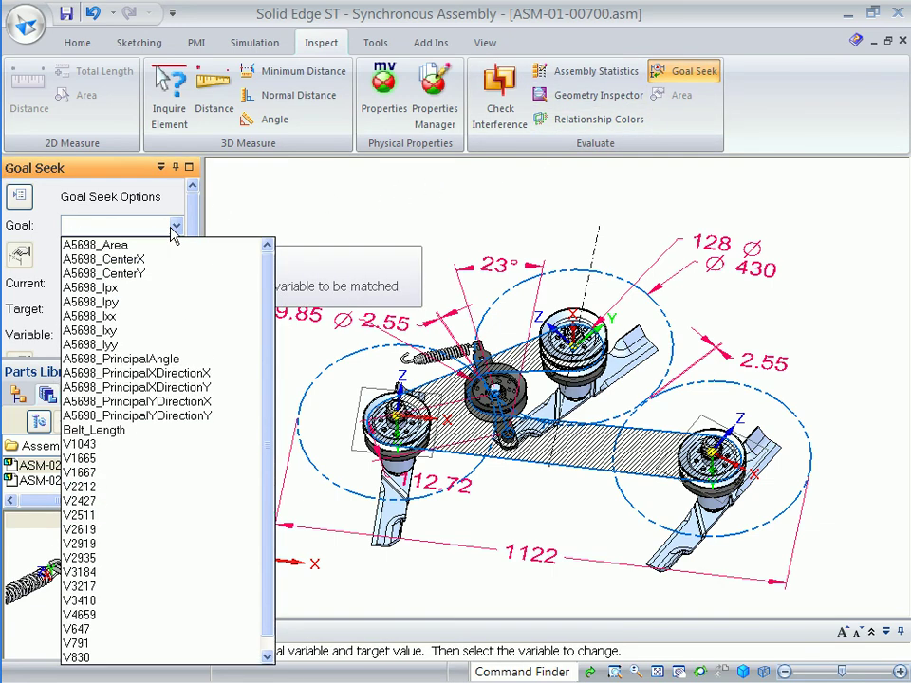
left_click(124, 432)
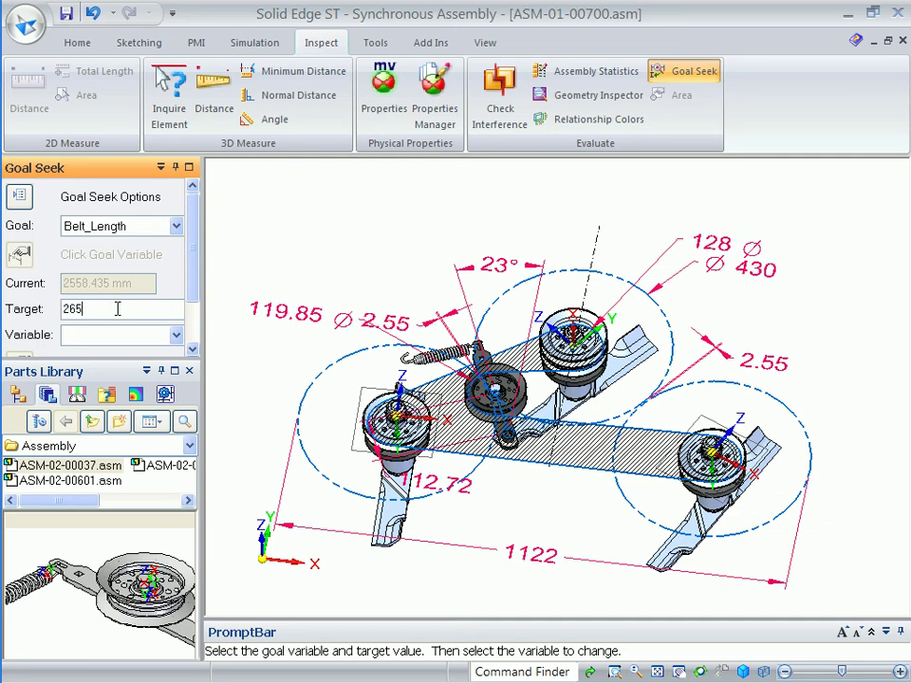
left_click(122, 334)
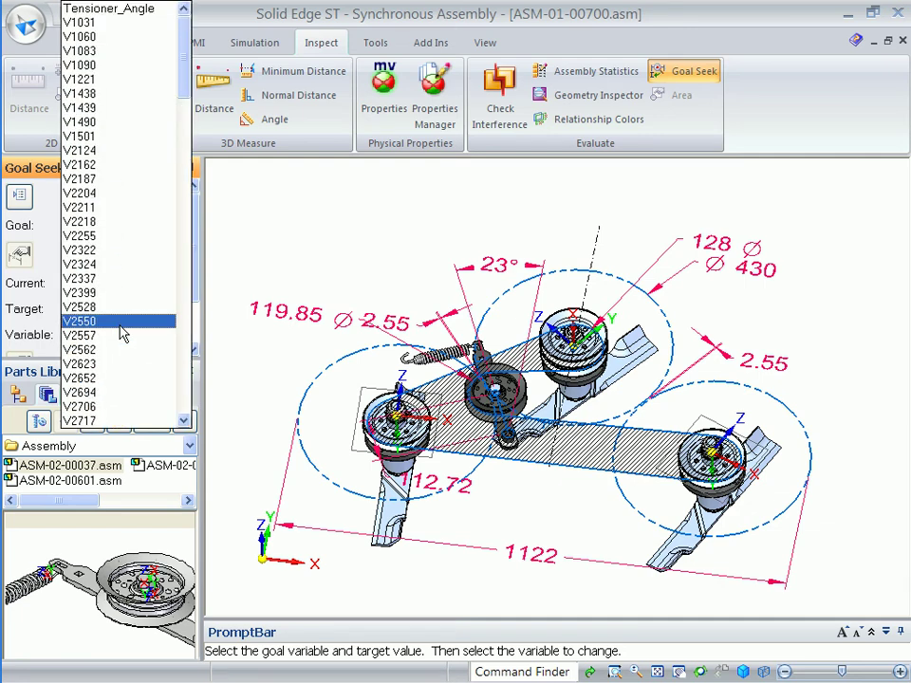
left_click(116, 10)
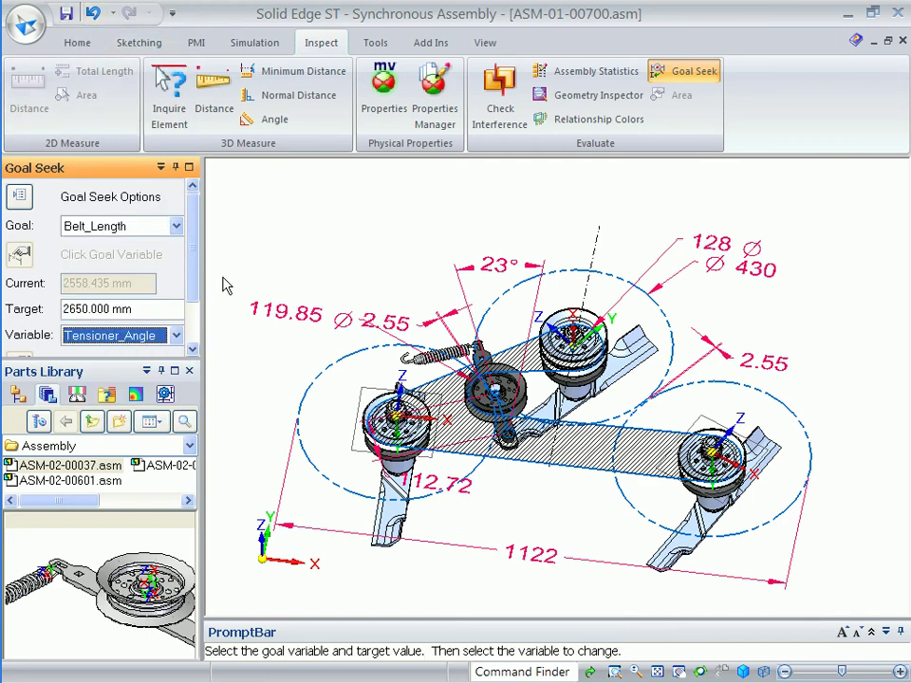
left_click_drag(194, 282, 188, 332)
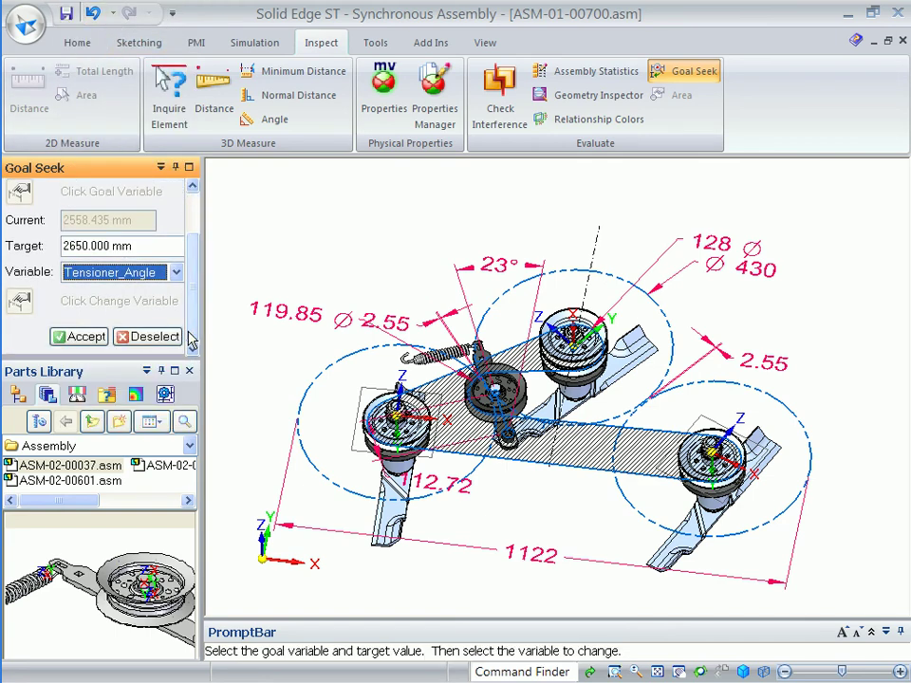
left_click(83, 338)
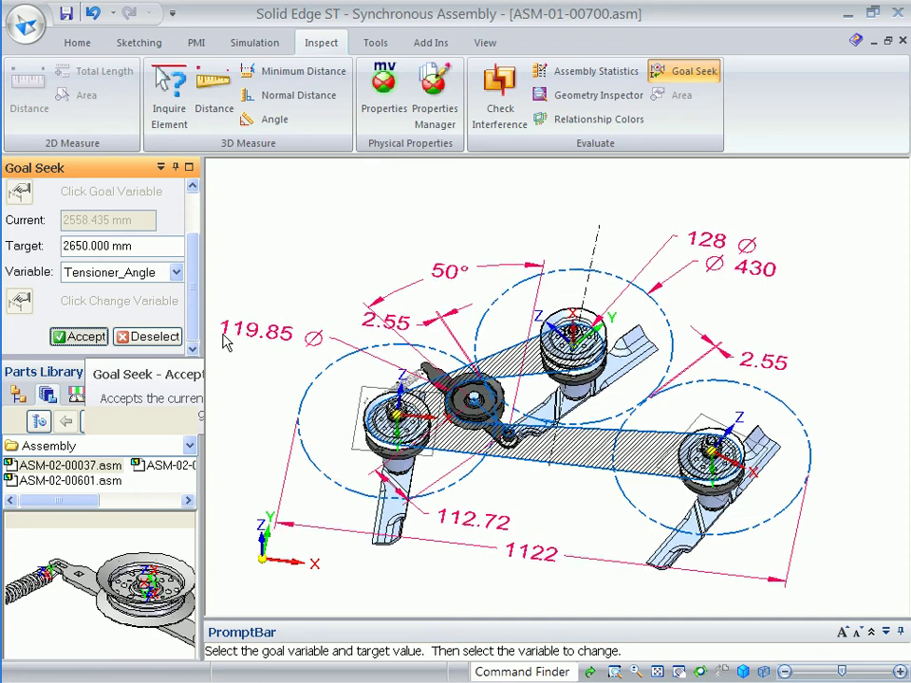
left_click(74, 43)
left_click(104, 107)
Open the belt part PAR-02-00605.par for in-place editing from the assembly tree
left_click(19, 395)
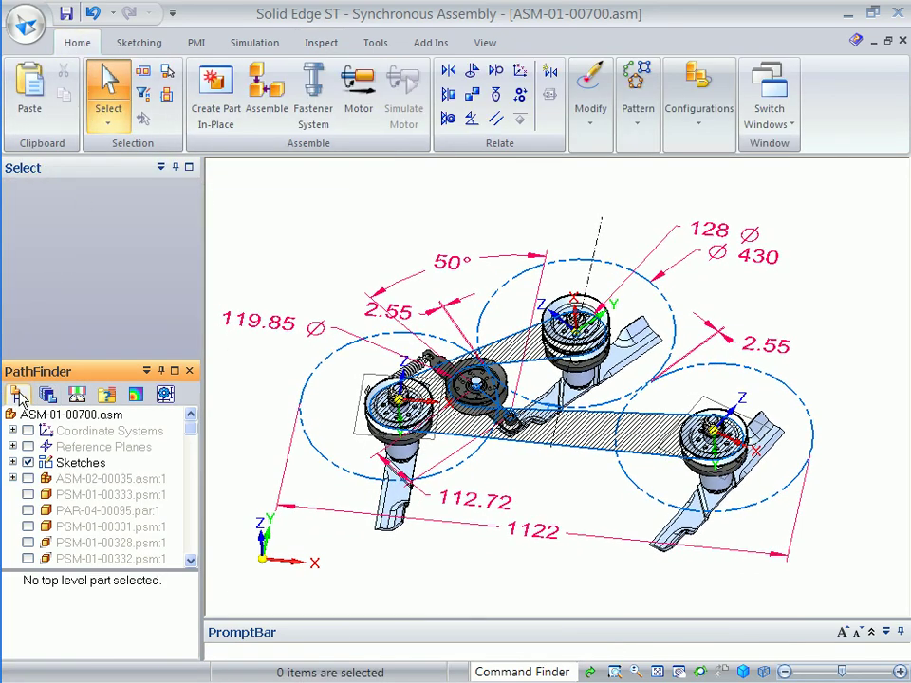
left_click_drag(193, 434, 193, 553)
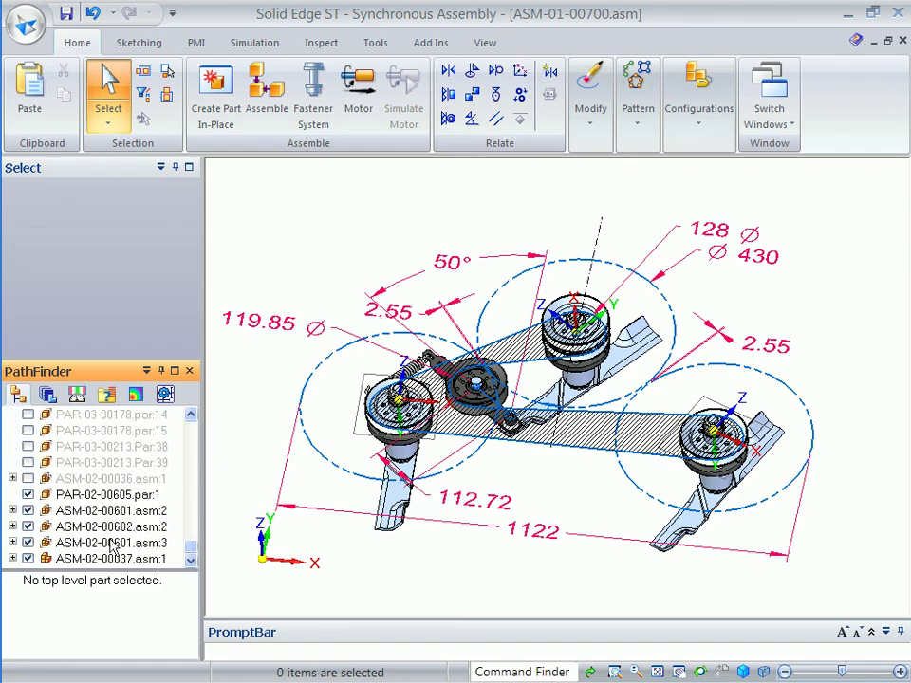
double_click(81, 496)
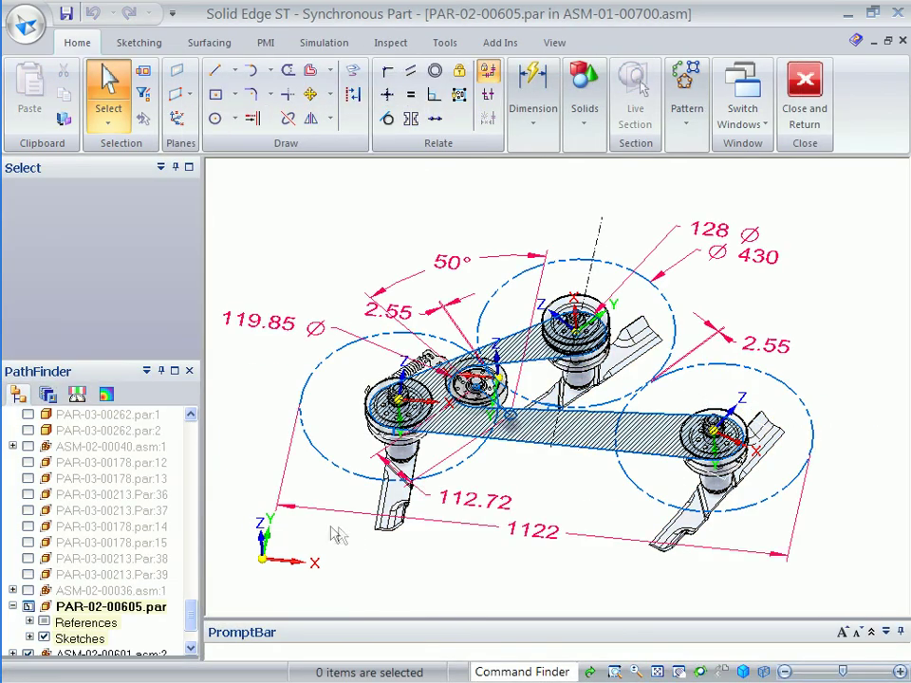
Create a swept protrusion of the belt cross-section along the belt outline sketch and return to the assembly
left_click(588, 130)
left_click(827, 191)
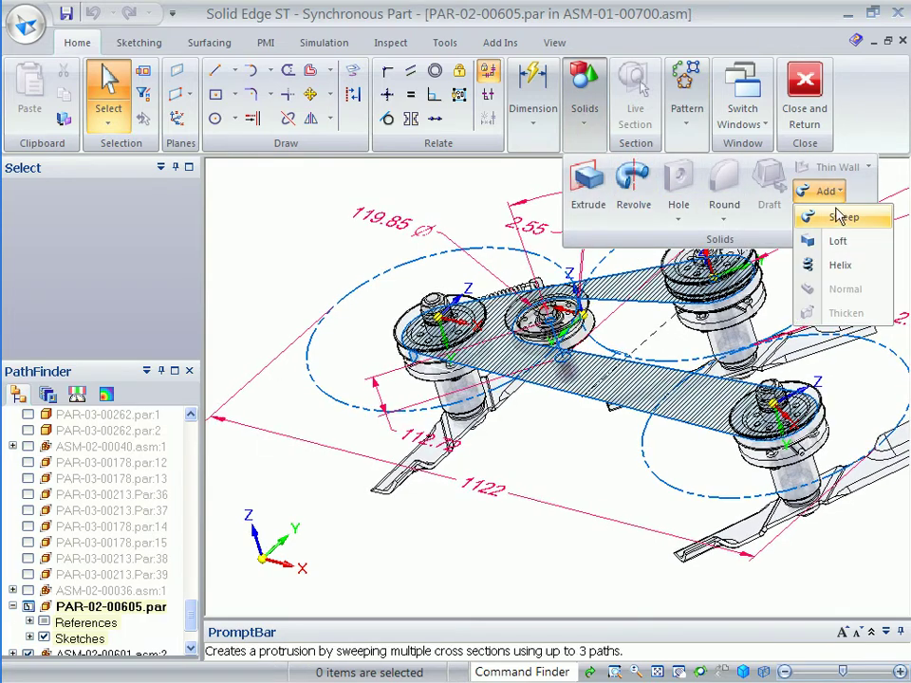
left_click(852, 227)
left_click(555, 387)
right_click(556, 387)
left_click(413, 358)
right_click(306, 424)
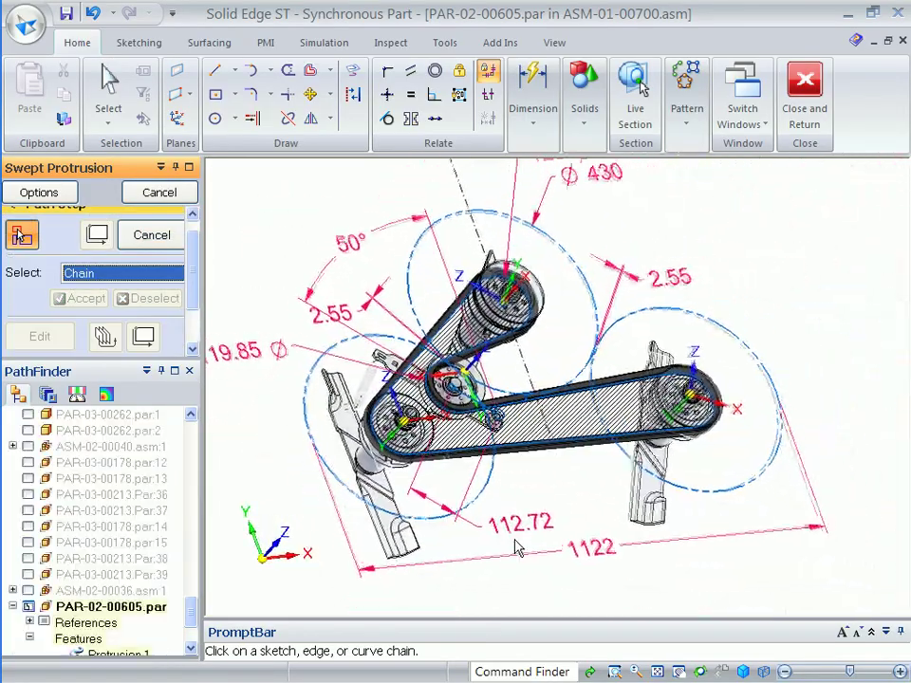
left_click(805, 85)
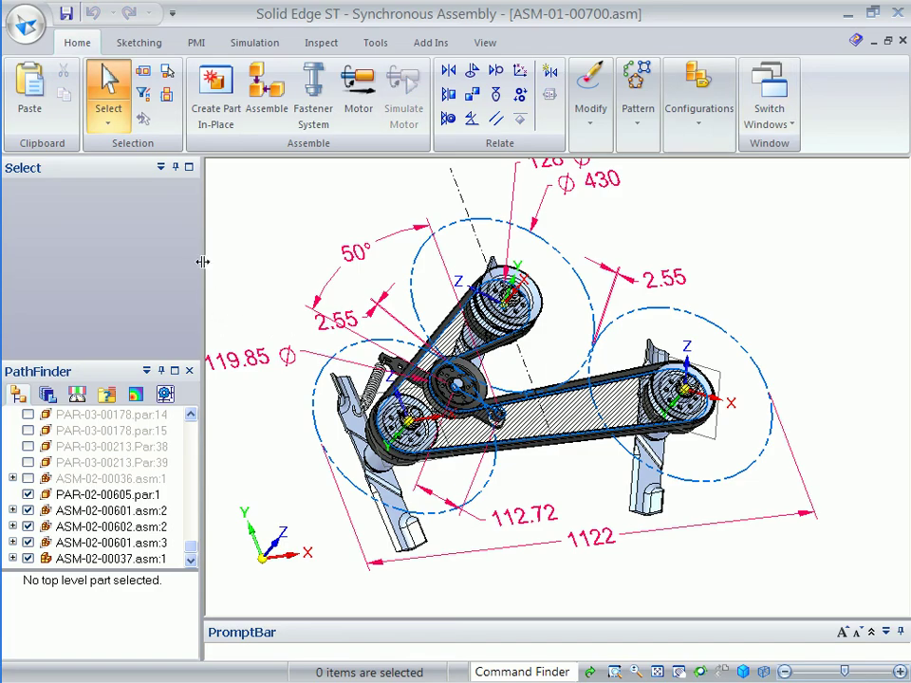
Show all components of the ASM-01-00700.asm assembly
left_click_drag(193, 556, 195, 430)
right_click(83, 423)
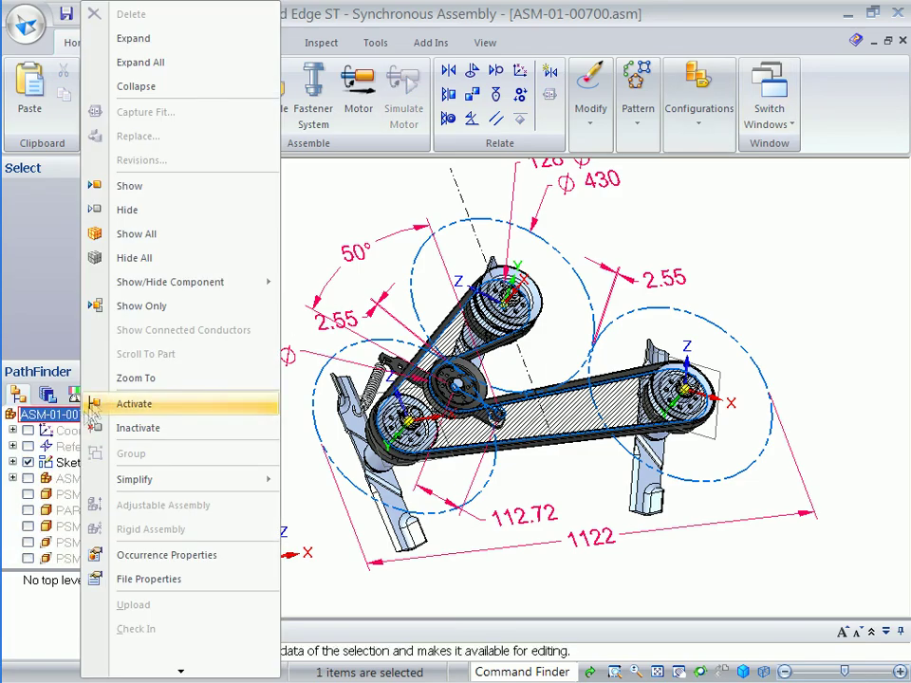
left_click(153, 236)
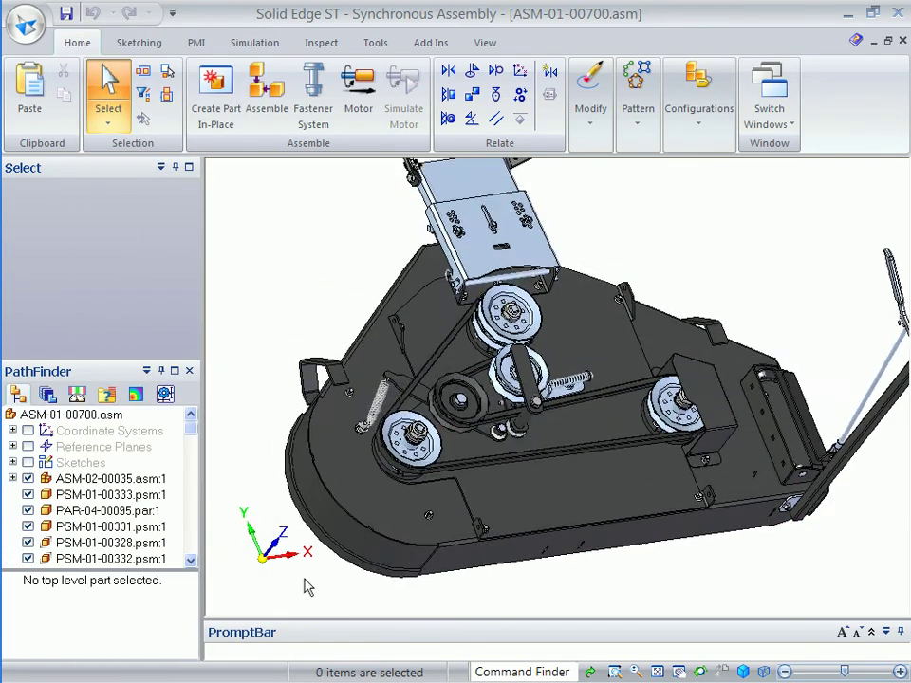
Check interference between the tensioner arm's pivot post PAR-04-00054.par and the drive belt
left_click(321, 43)
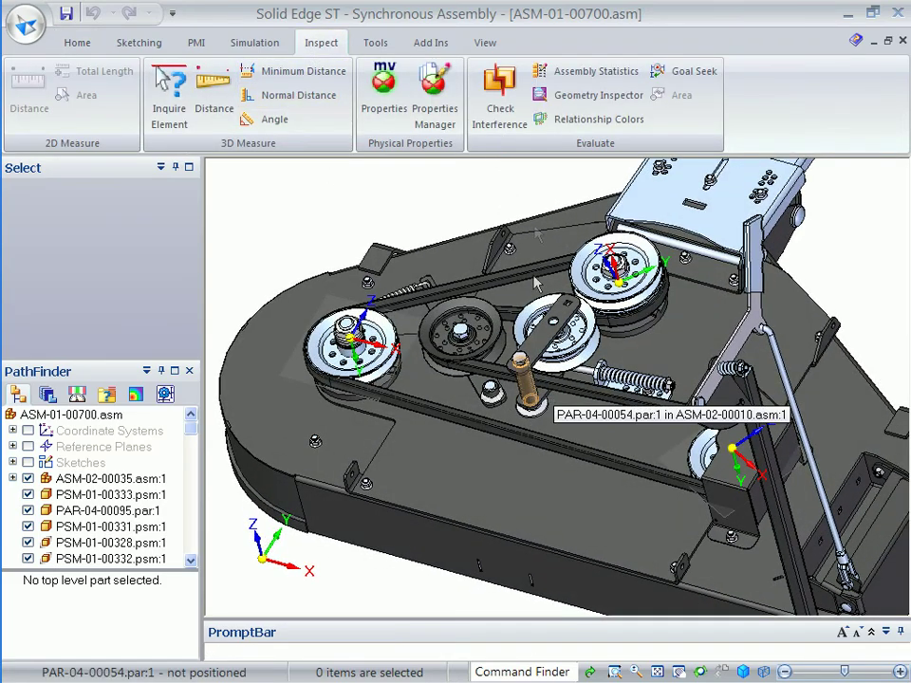
left_click(505, 99)
left_click(527, 392)
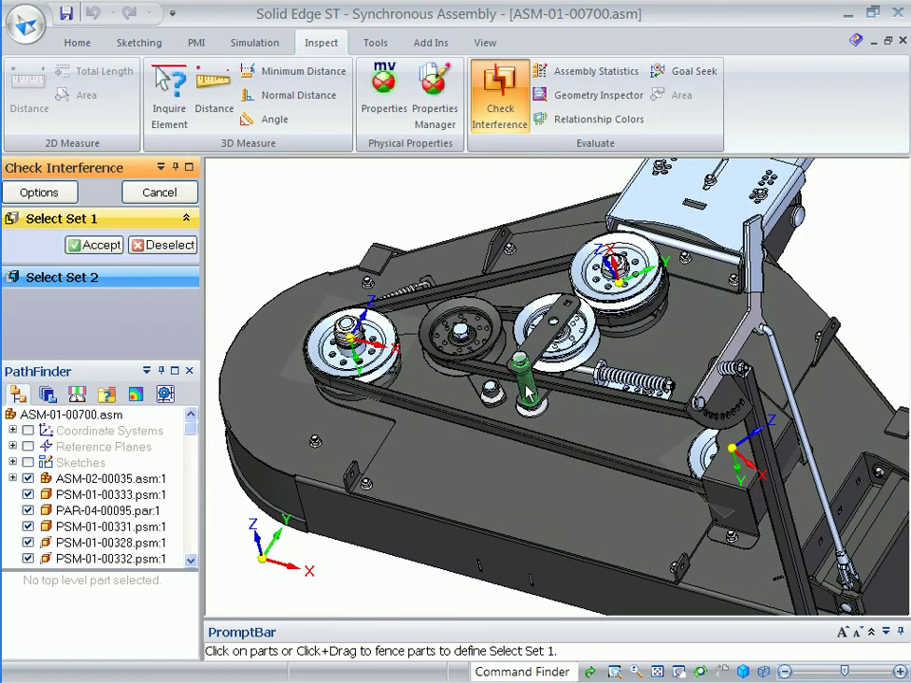
right_click(560, 425)
left_click(572, 395)
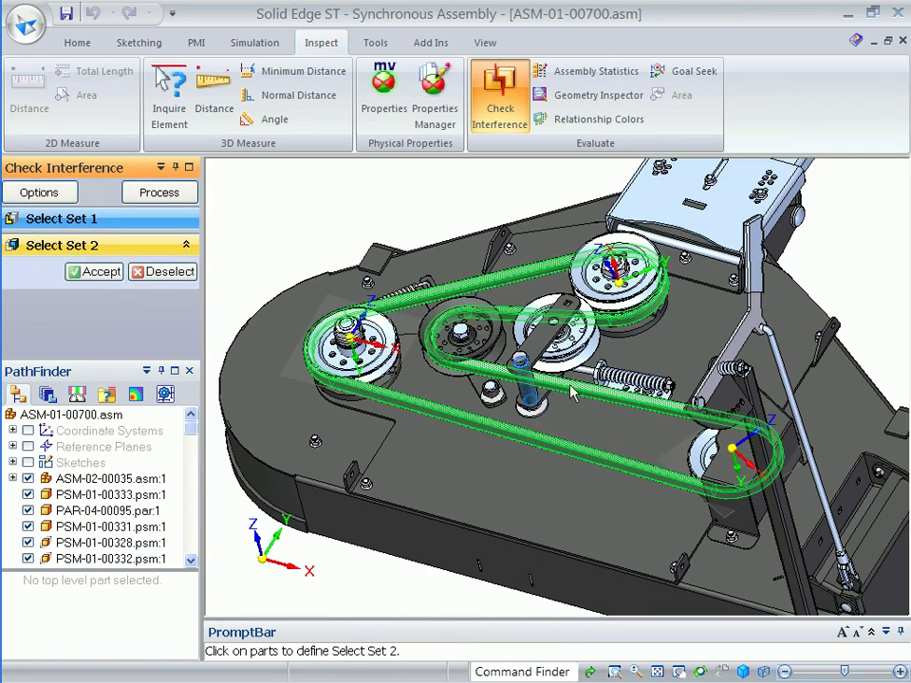
right_click(274, 206)
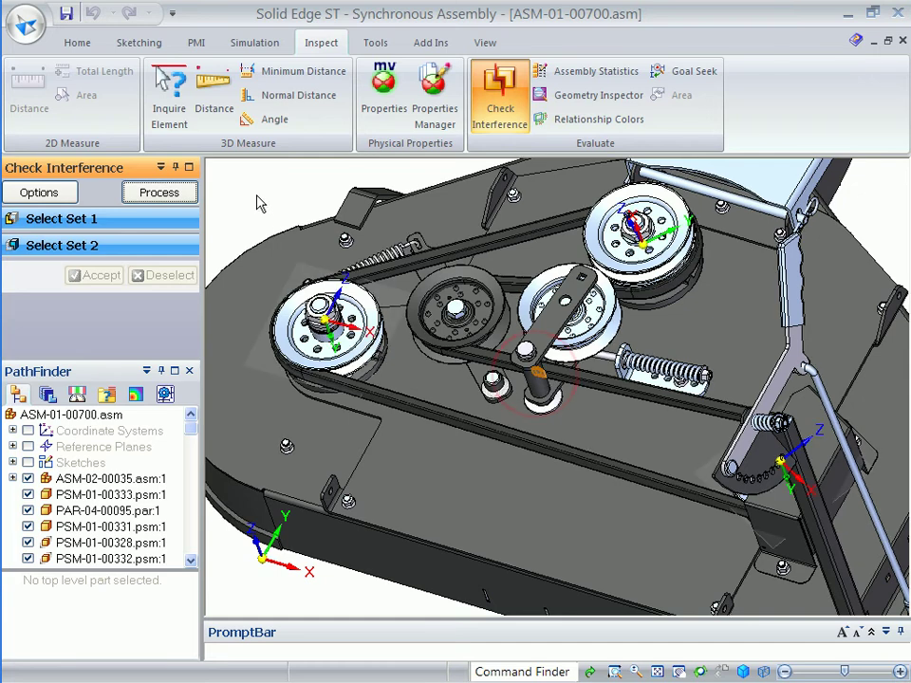
Set the selection to Faces Priority and select the faces of the tensioner arm's pivot post and its mounting hardware
left_click(76, 43)
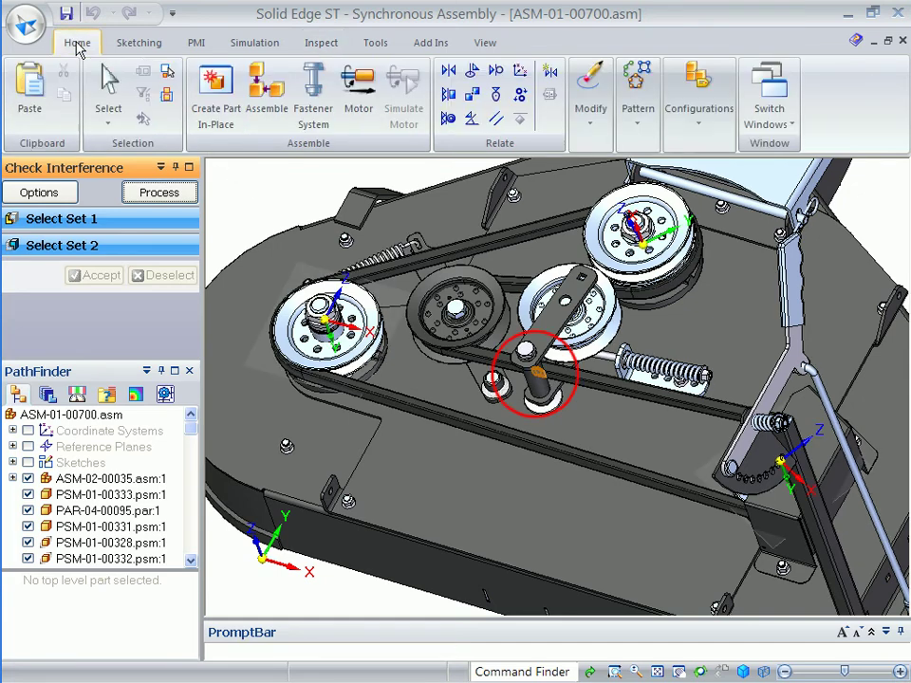
left_click(108, 107)
left_click(110, 124)
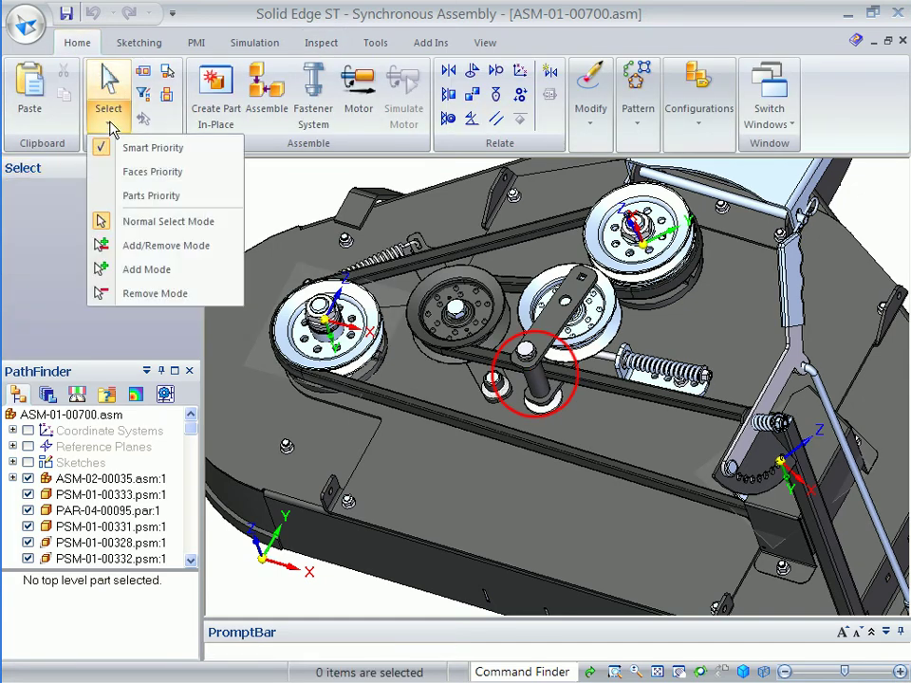
left_click(147, 174)
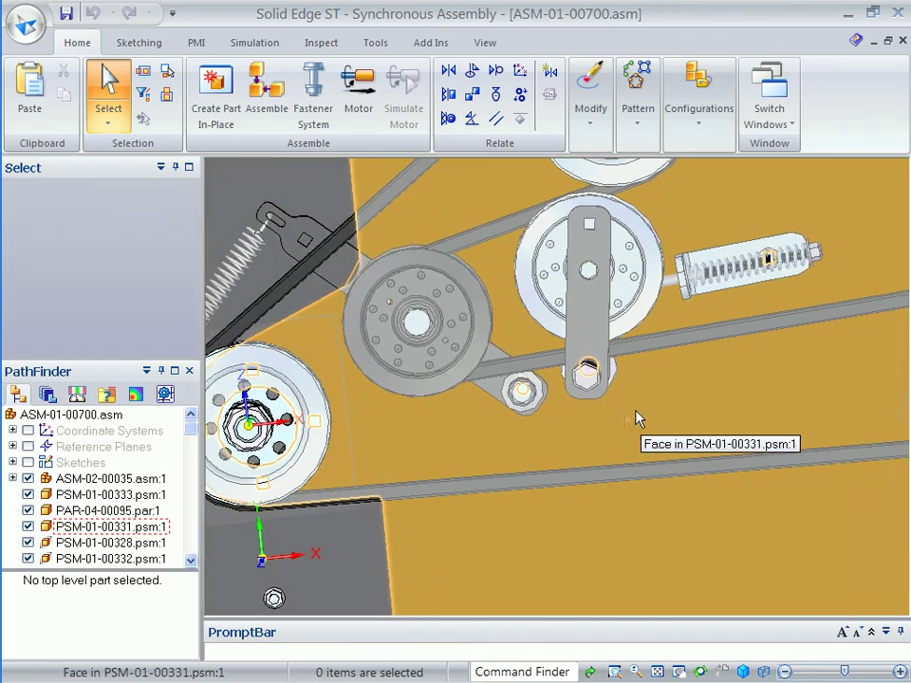
left_click(637, 415)
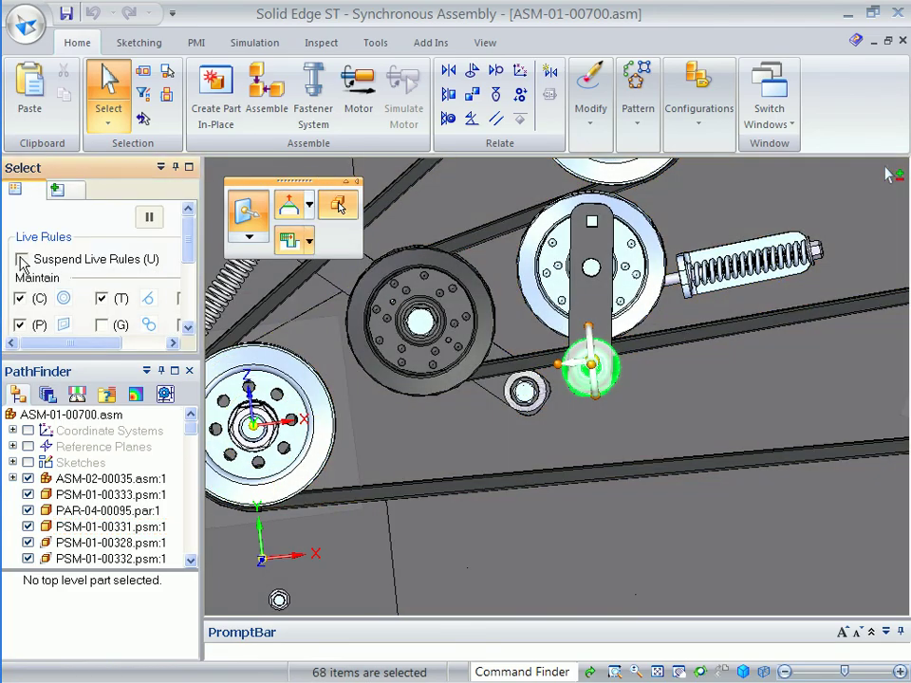
Suspend Live Rules and move the selected pivot post faces 30 mm away from the belt
left_click(20, 290)
middle_click_drag(322, 365, 613, 397)
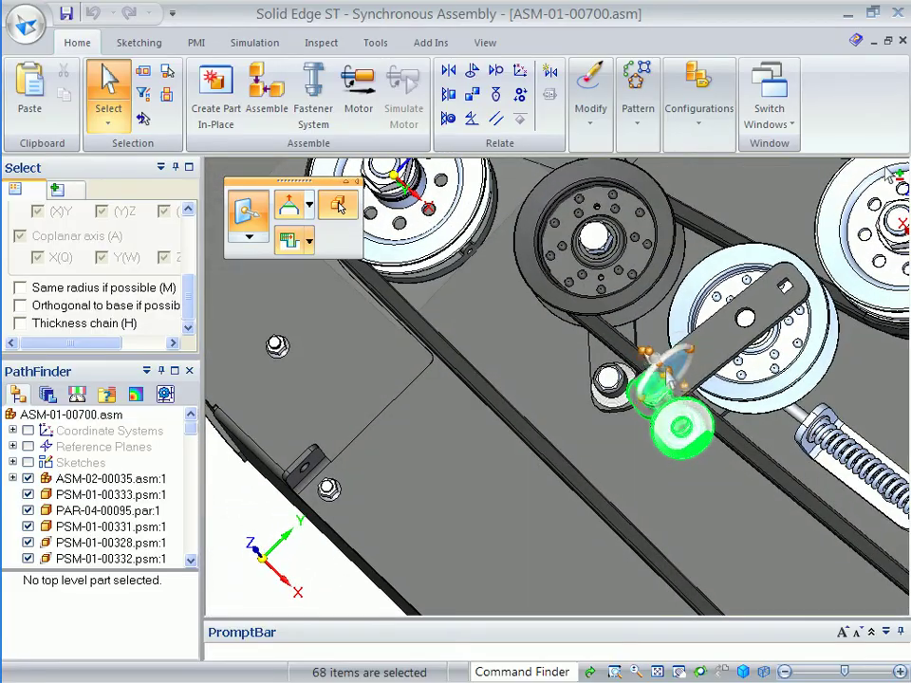
left_click(339, 207)
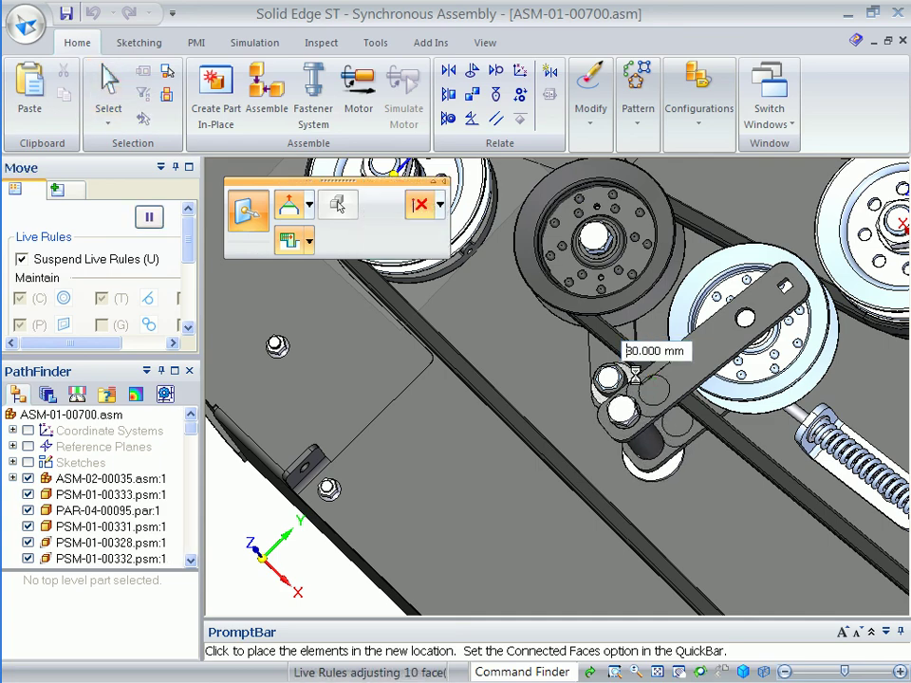
key("Return")
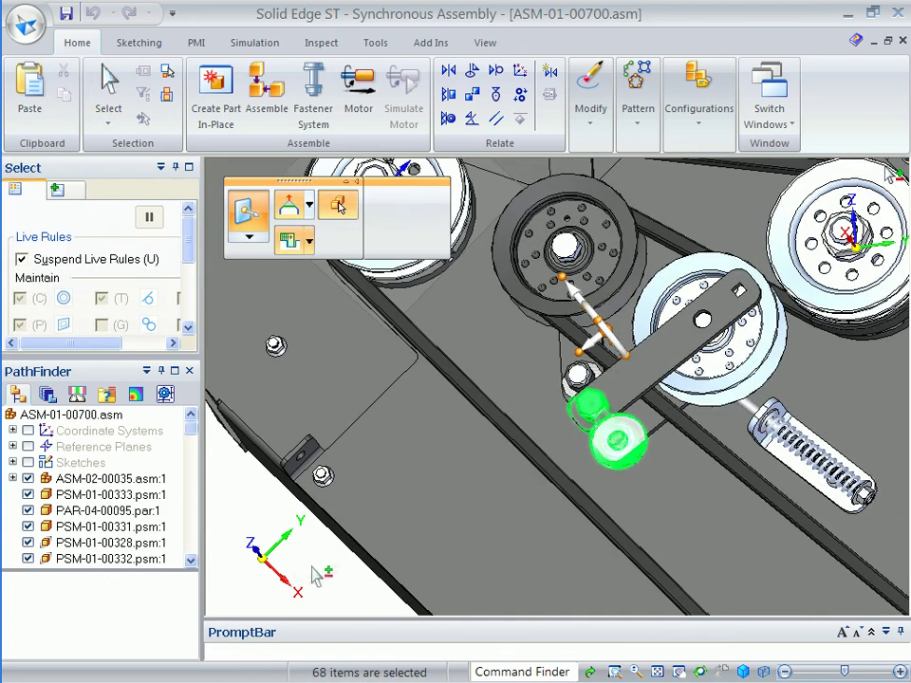
left_click(312, 562)
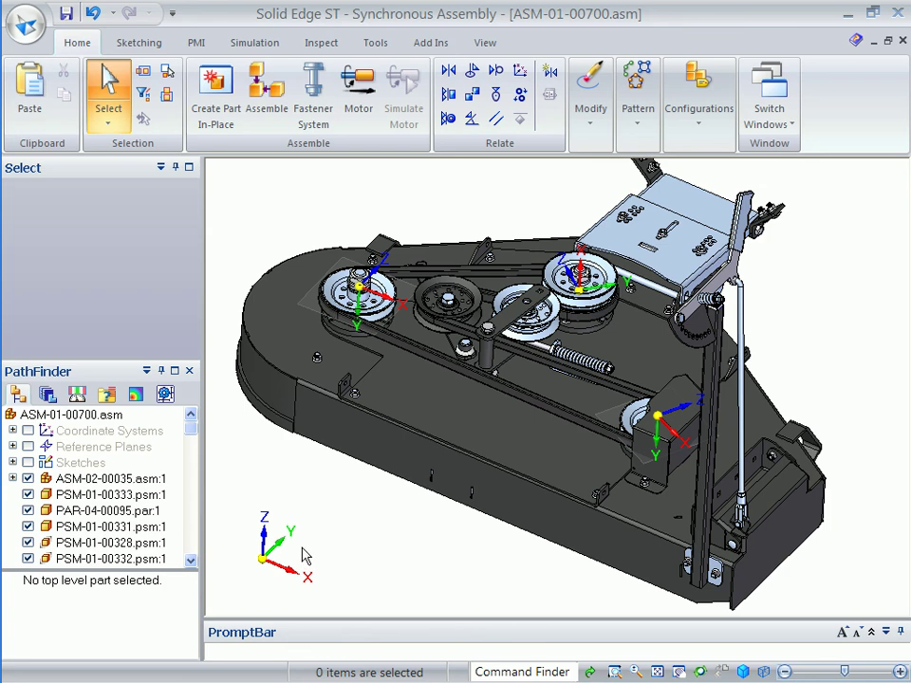
Save the assembly and create a drawing of it from the Mower Deck Quicksheet-C.dft template without the view creation wizard
left_click(65, 13)
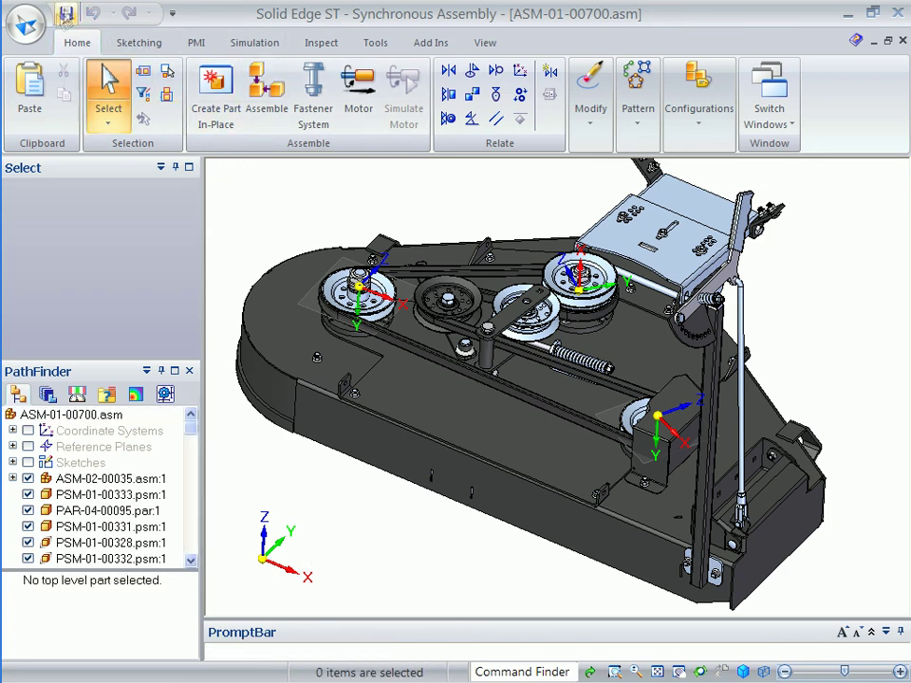
left_click(26, 25)
mouse_move(54, 67)
left_click(237, 519)
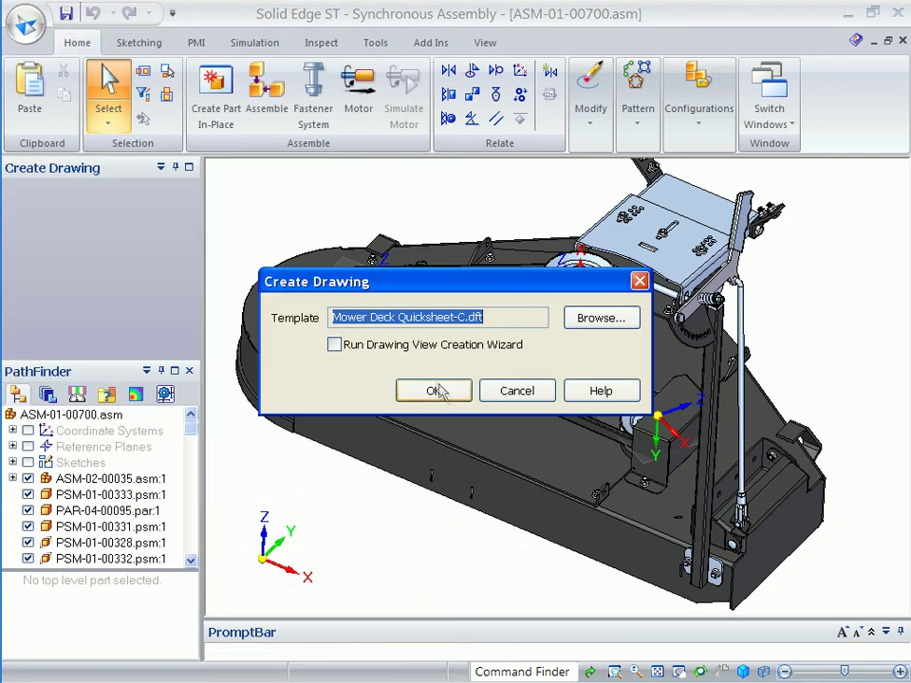
left_click(432, 390)
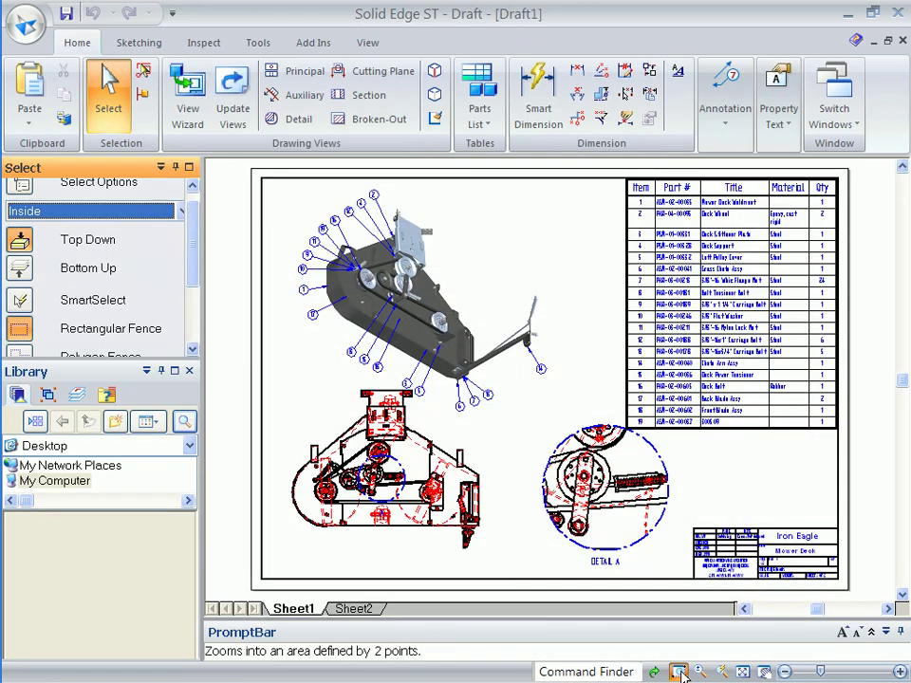
Examine the ballooned pictorial view and the parts list on Sheet1, and look at Sheet2
left_click(679, 672)
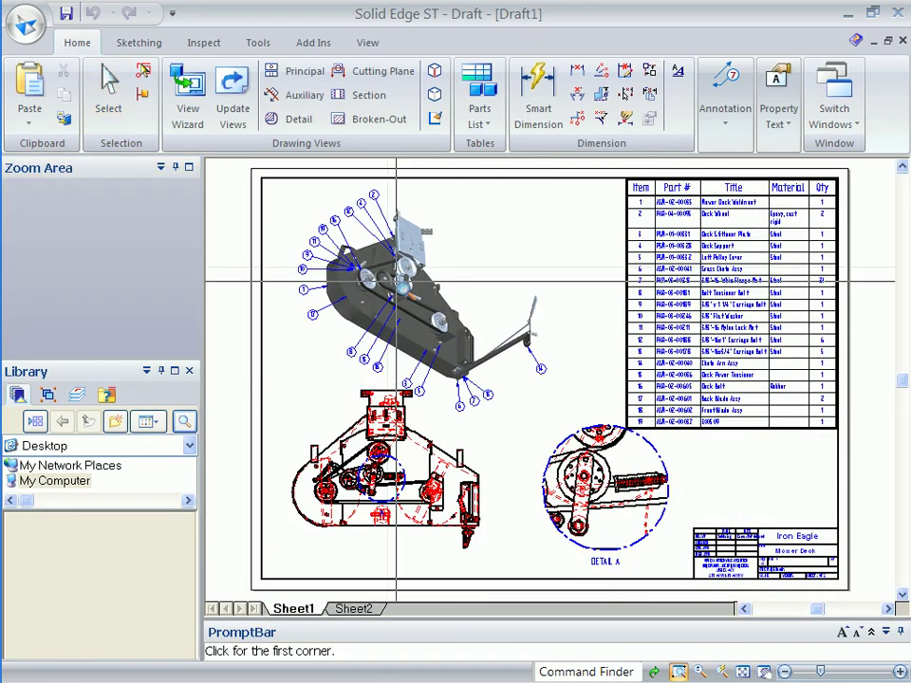
left_click_drag(267, 178, 582, 422)
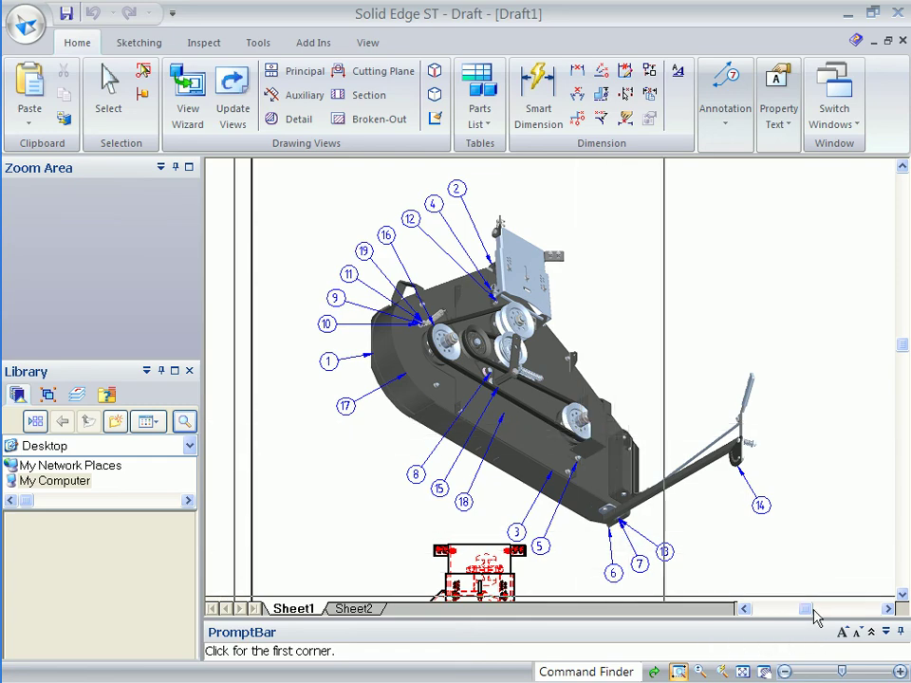
left_click_drag(809, 614, 836, 615)
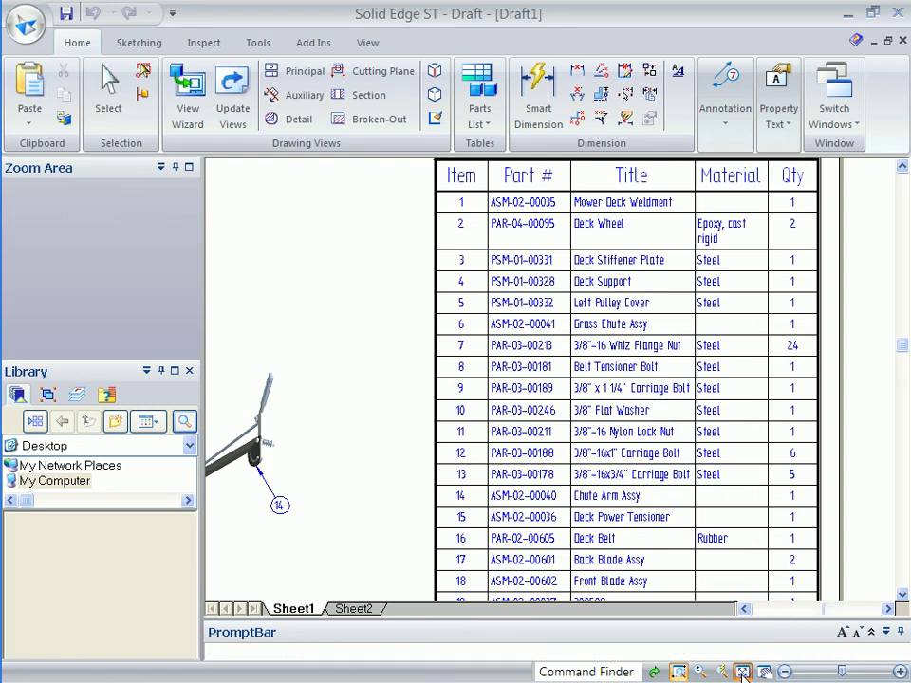
left_click(352, 609)
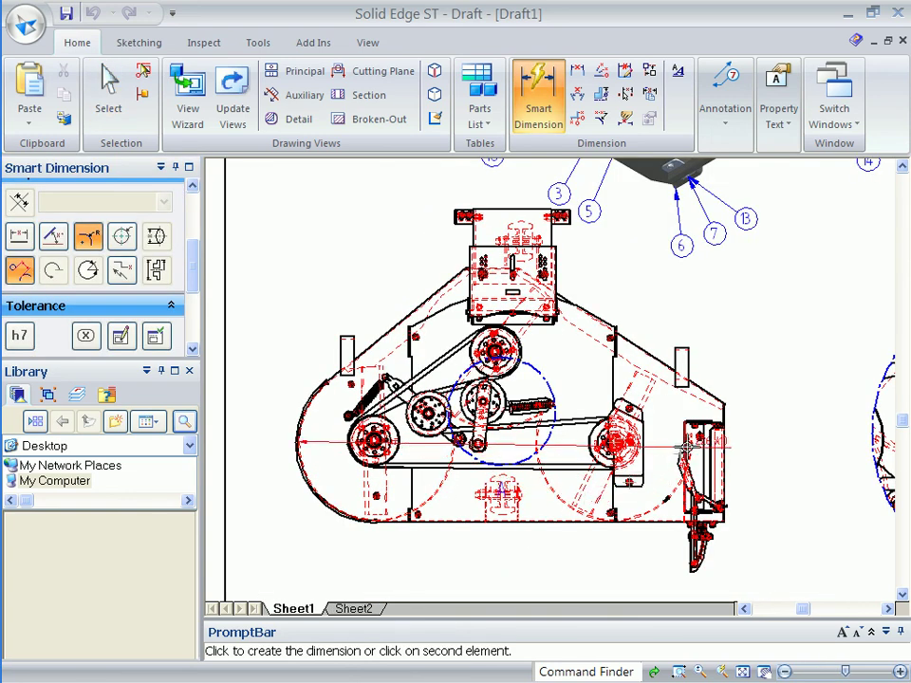
Dimension the overall width across the outer blade circles below the deck's plan view and the left blade circle's diameter
left_click(566, 565)
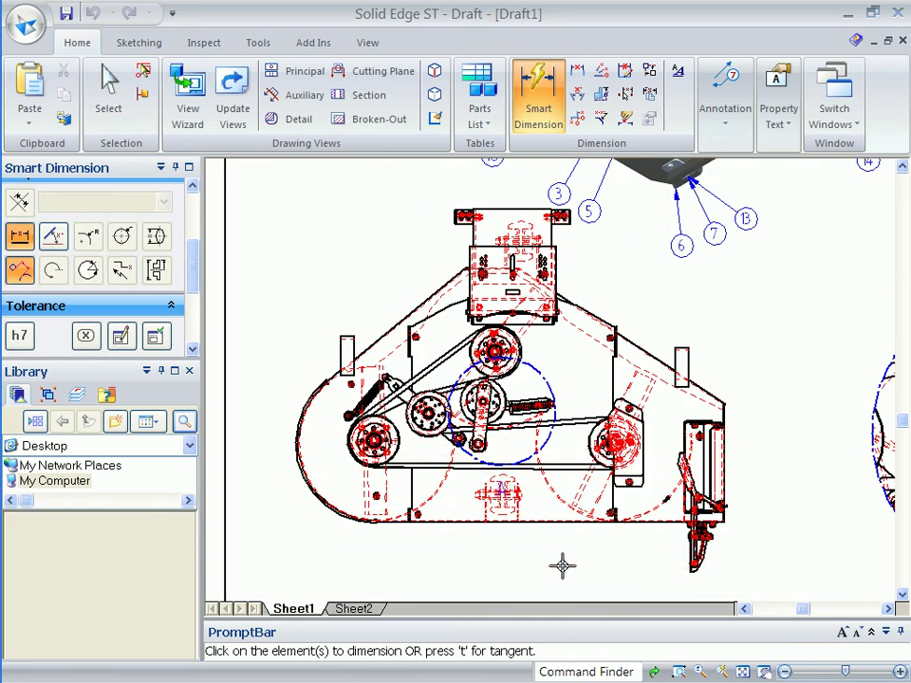
left_click(311, 401)
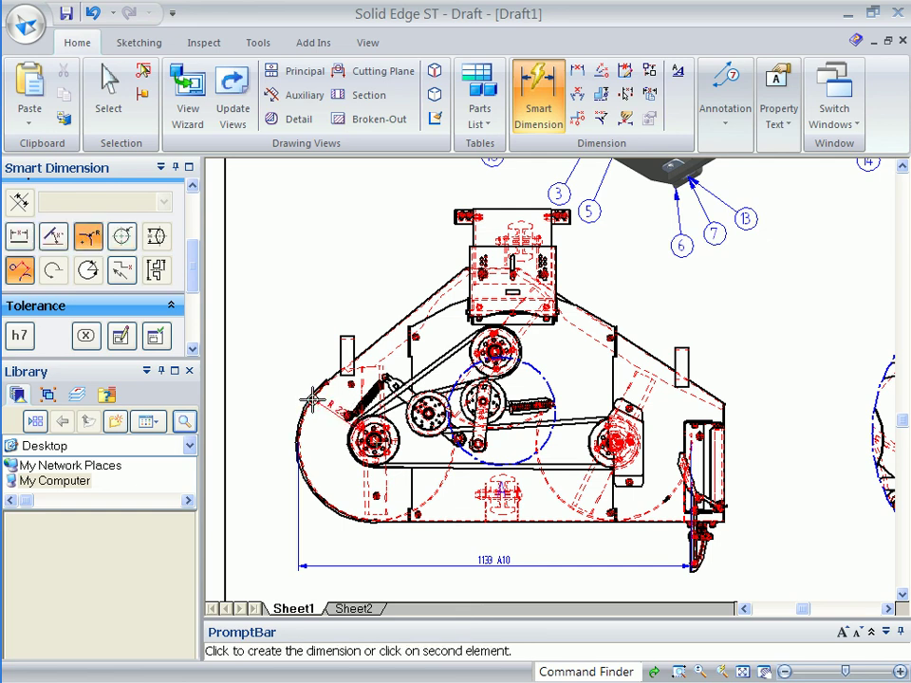
left_click(121, 235)
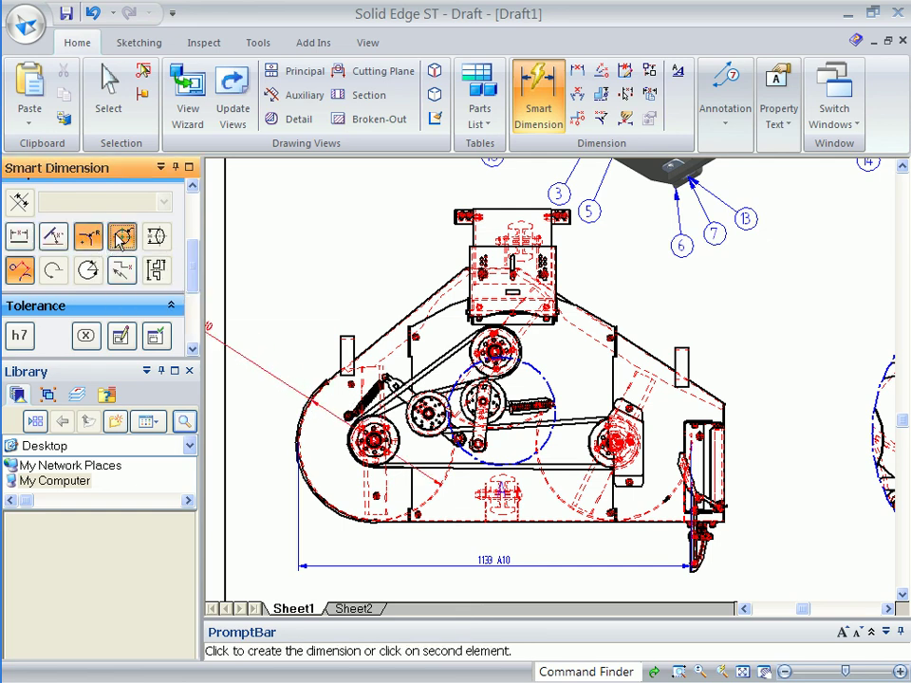
left_click(278, 374)
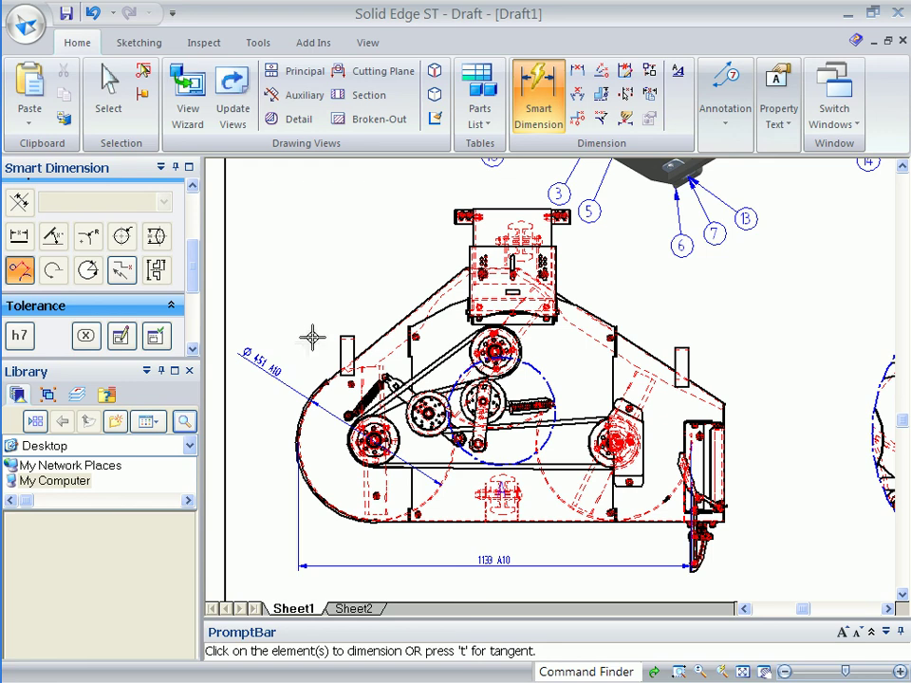